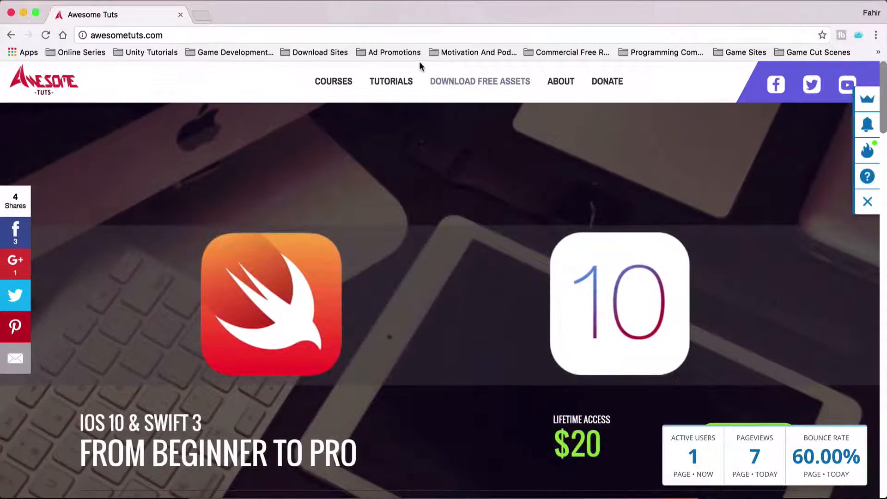
Step: View the Commercial Free Assets page on the Awesome Tuts site, then switch to the Dark Cave project in Unity
{"action": "left_click", "coordinate": [444, 83]}
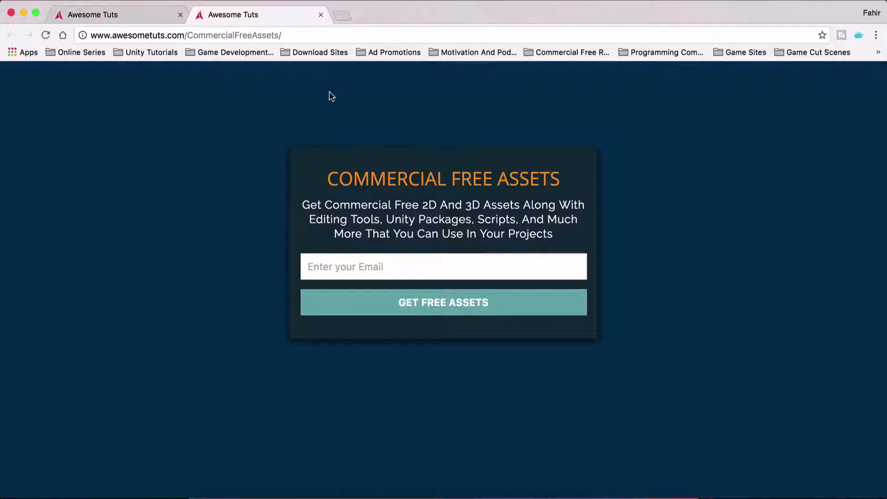
{"action": "left_click", "coordinate": [346, 487]}
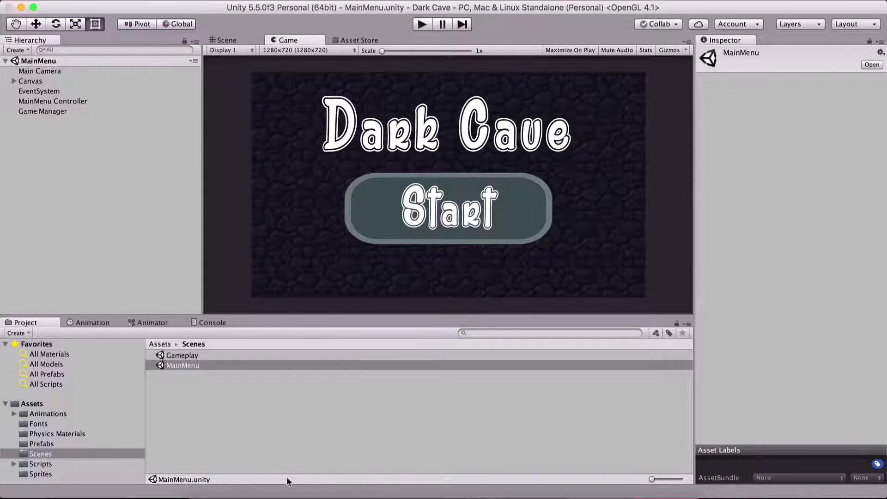
{"action": "left_click", "coordinate": [301, 490]}
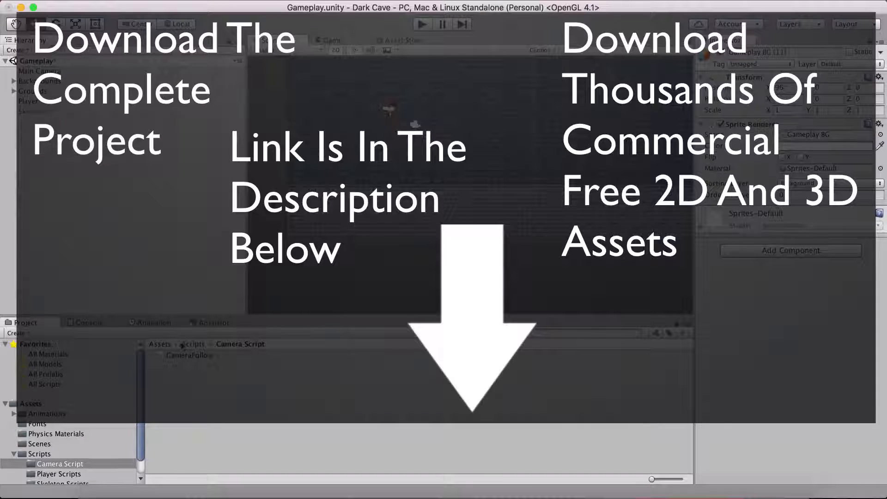
Step: Duplicate the Ground (5) object and place the copy outside the Grounds group at the hierarchy's top level
{"action": "left_click", "coordinate": [155, 345]}
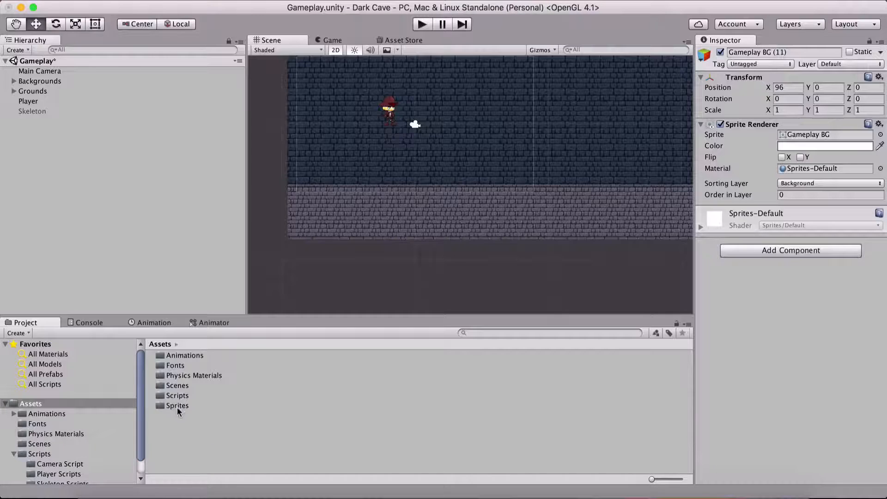
{"action": "left_click", "coordinate": [47, 93]}
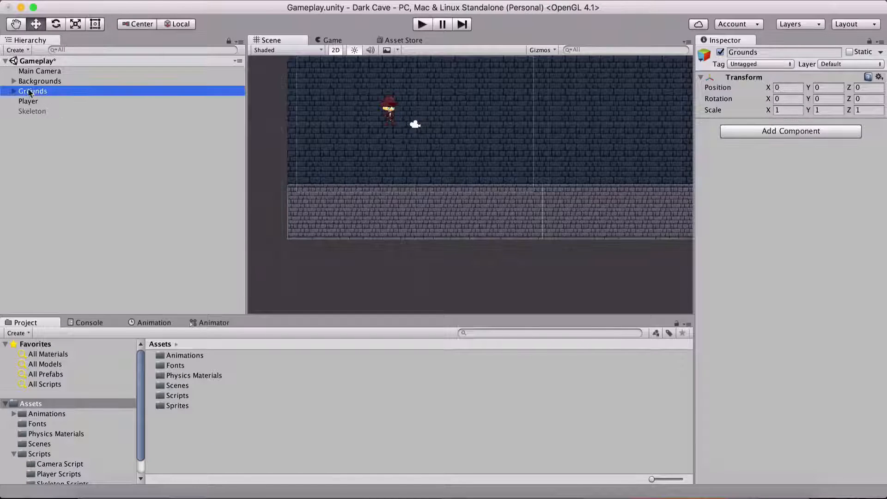
{"action": "left_click", "coordinate": [14, 91]}
{"action": "left_click", "coordinate": [57, 153]}
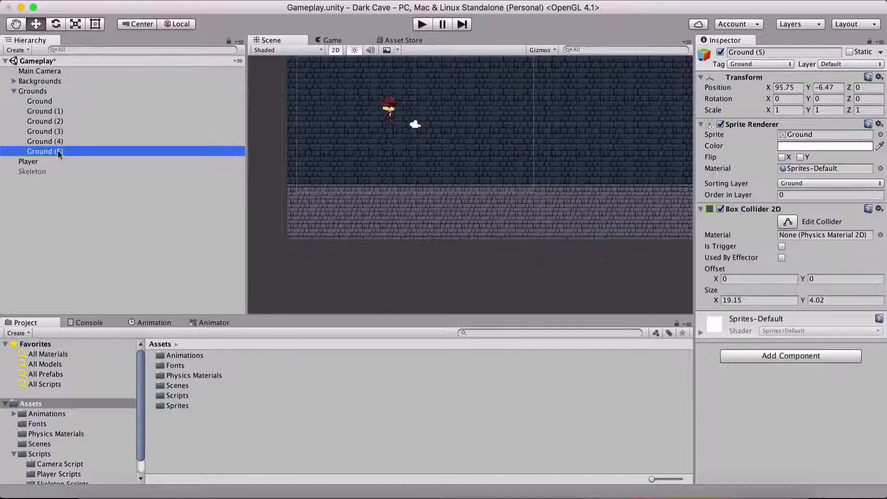
{"action": "key", "text": "super+d"}
{"action": "left_click_drag", "start_coordinate": [61, 161], "coordinate": [92, 244]}
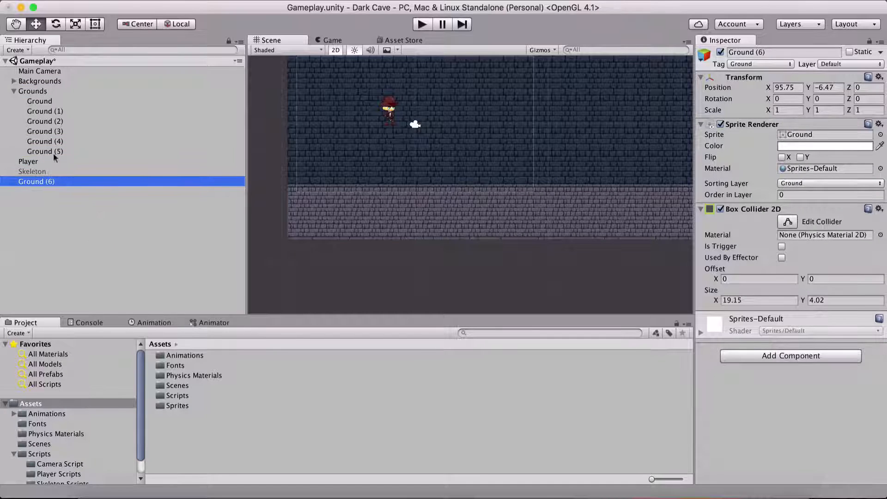
{"action": "left_click", "coordinate": [13, 91]}
{"action": "left_click", "coordinate": [38, 93]}
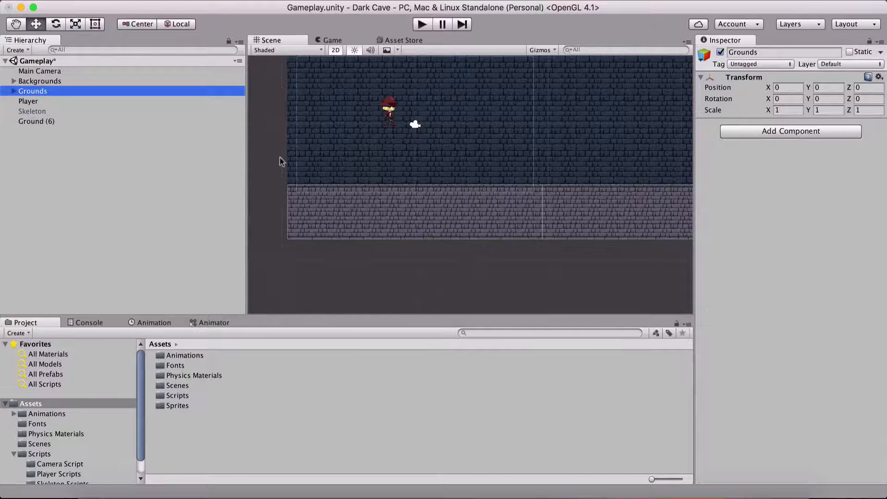
Step: Move the duplicated ground from the far end of the level to near the player, at about X 2.4, Y -0.3
{"action": "scroll", "coordinate": [572, 232], "scroll_direction": "up", "scroll_amount": 5}
{"action": "scroll", "coordinate": [566, 238], "scroll_direction": "down", "scroll_amount": 10}
{"action": "key", "text": "f"}
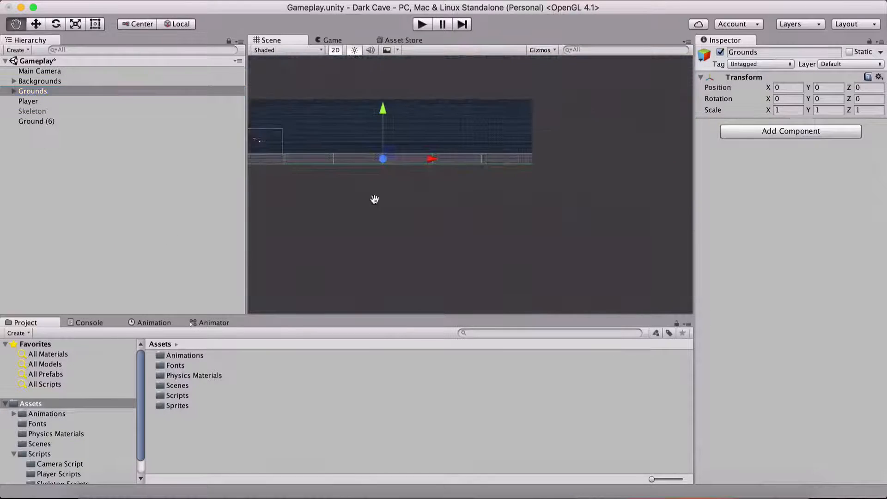
{"action": "left_click", "coordinate": [35, 122]}
{"action": "key", "text": "f"}
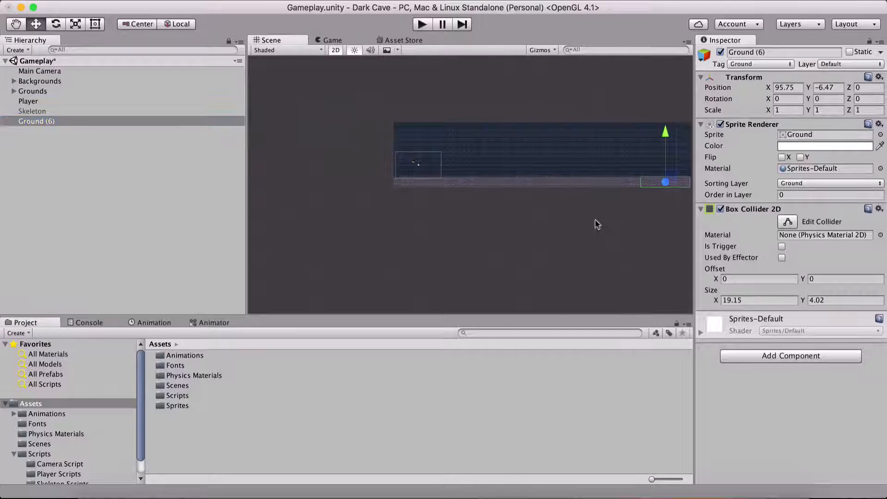
{"action": "left_click_drag", "start_coordinate": [670, 182], "coordinate": [428, 168]}
{"action": "scroll", "coordinate": [428, 180], "scroll_direction": "up", "scroll_amount": 5}
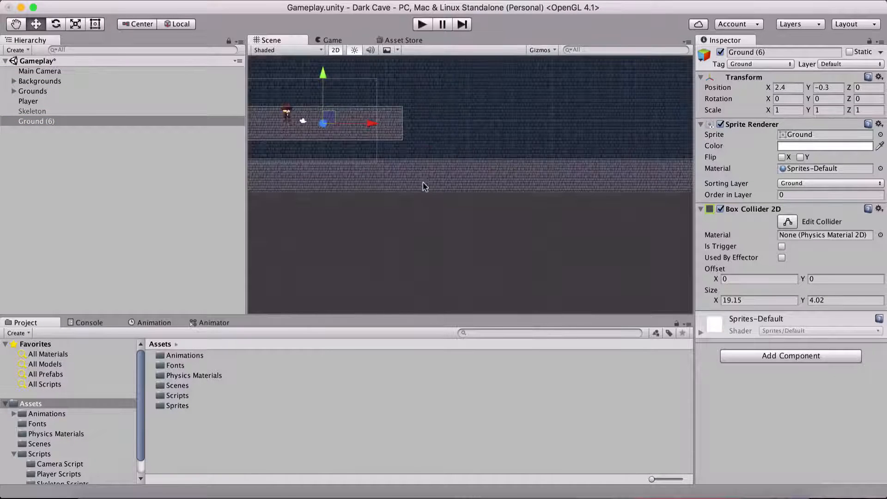
{"action": "middle_click_drag", "start_coordinate": [408, 209], "coordinate": [524, 204]}
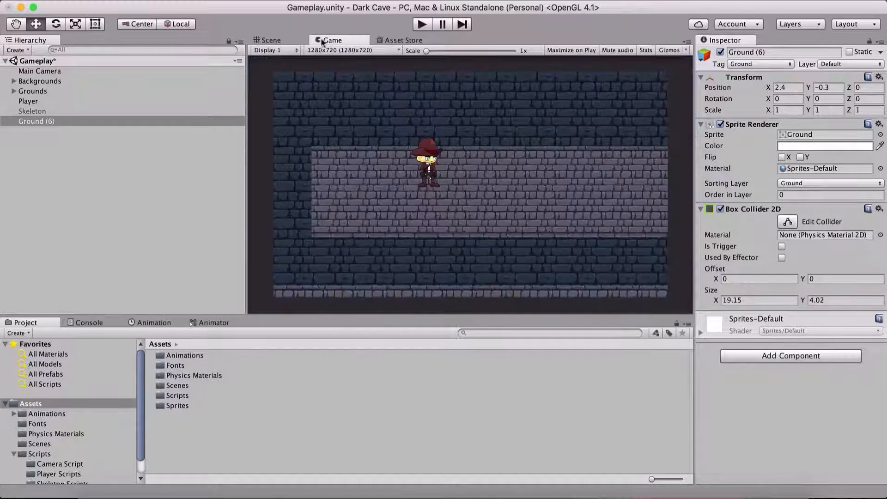
{"action": "left_click", "coordinate": [323, 39]}
{"action": "left_click", "coordinate": [287, 40]}
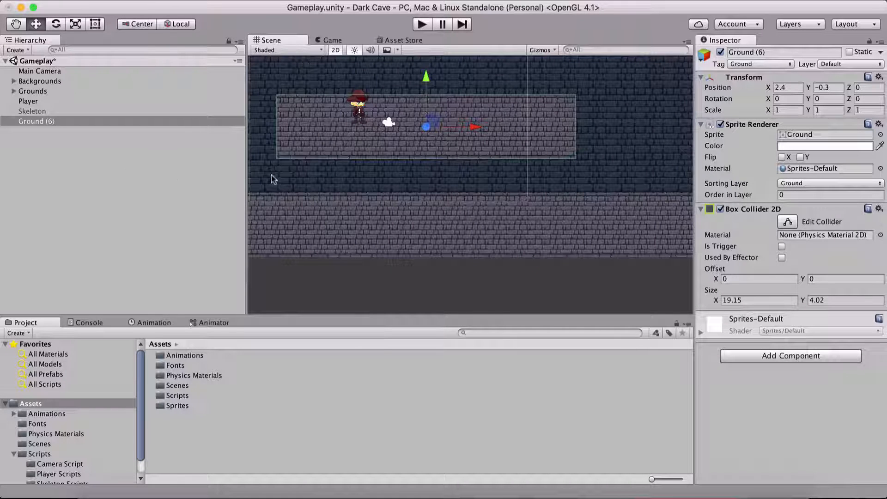
Step: Rename the duplicated ground object as Platform
{"action": "left_click", "coordinate": [188, 121]}
{"action": "left_click", "coordinate": [188, 121]}
{"action": "type", "text": "P"}
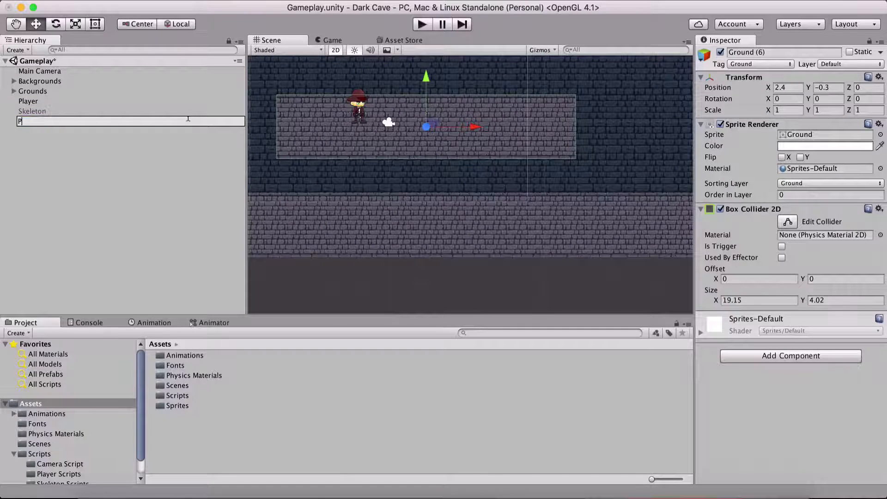
{"action": "type", "text": "latform"}
{"action": "key", "text": "Return"}
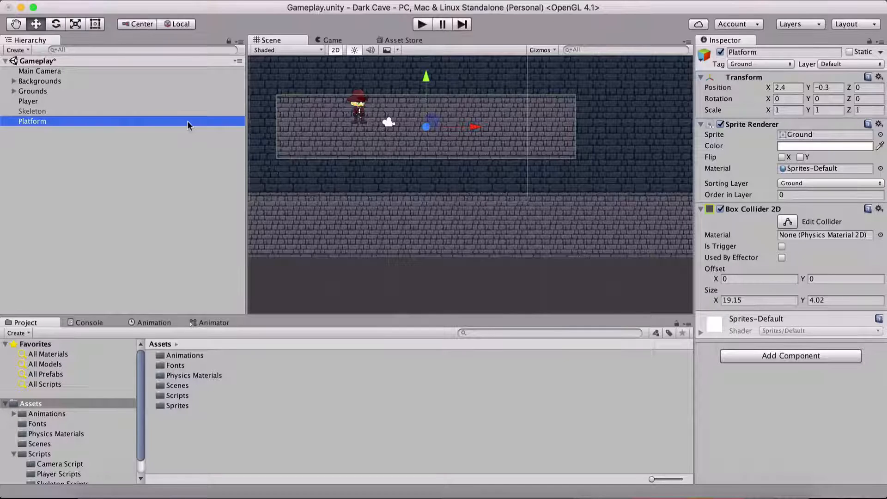
Step: Set the Platform's scale to X 0.08 and Y 0.11, and check its size in the Game view
{"action": "left_click", "coordinate": [789, 113]}
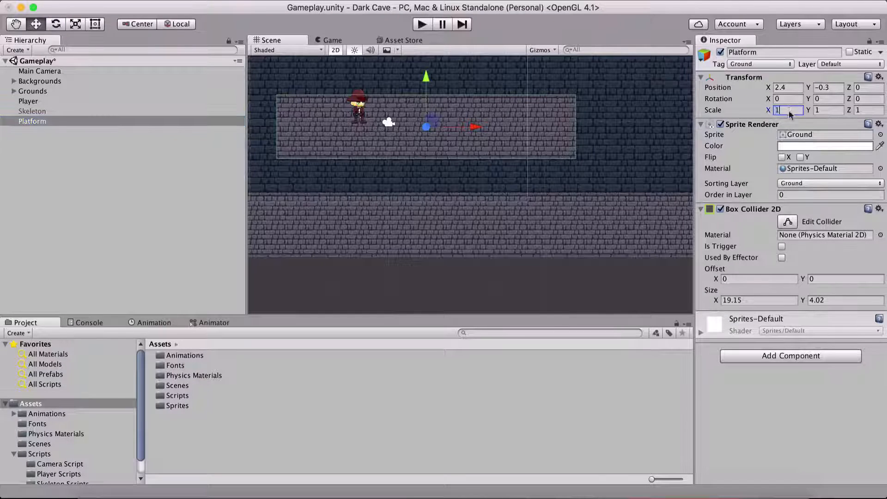
{"action": "double_click", "coordinate": [789, 110]}
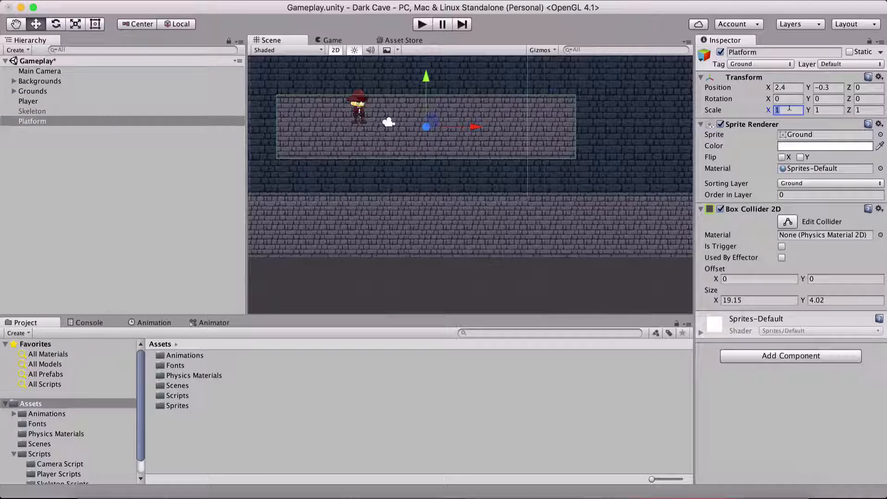
{"action": "type", "text": "0.0"}
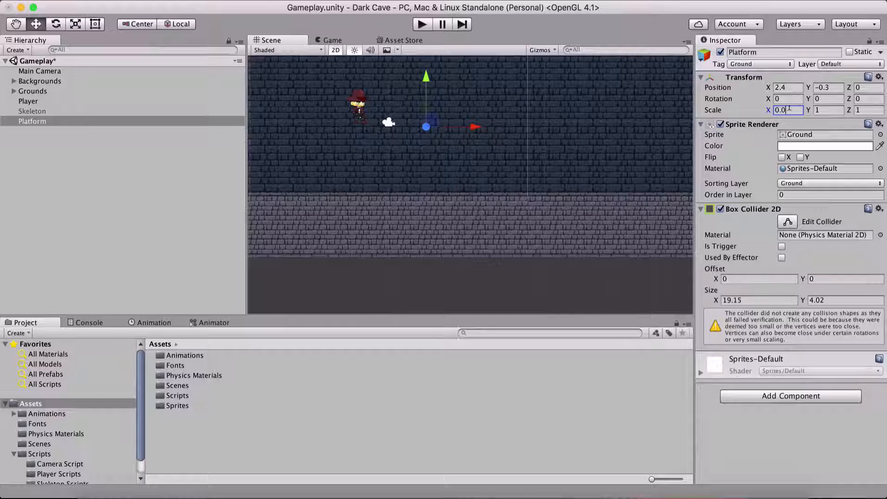
{"action": "type", "text": "8"}
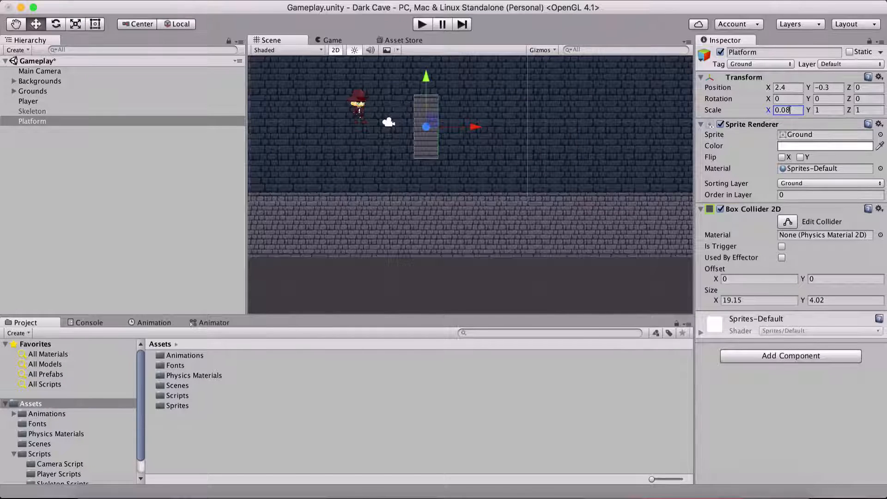
{"action": "key", "text": "Tab"}
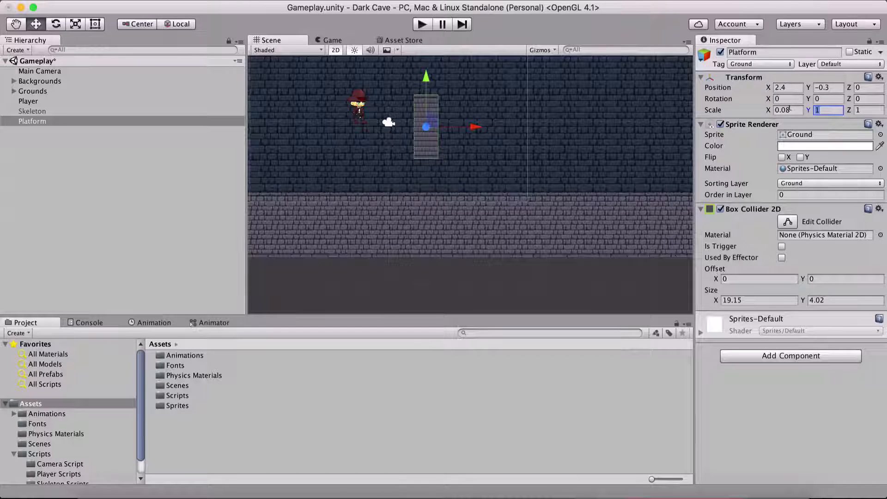
{"action": "type", "text": "0.11"}
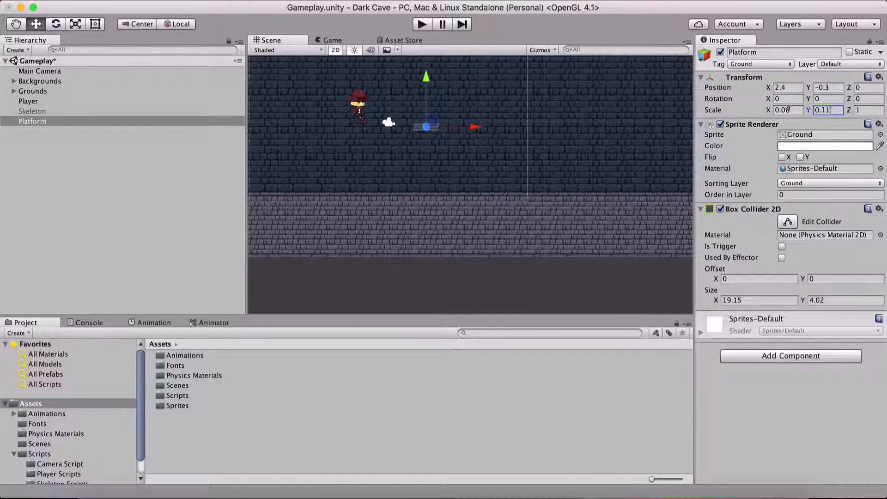
{"action": "left_click", "coordinate": [335, 49]}
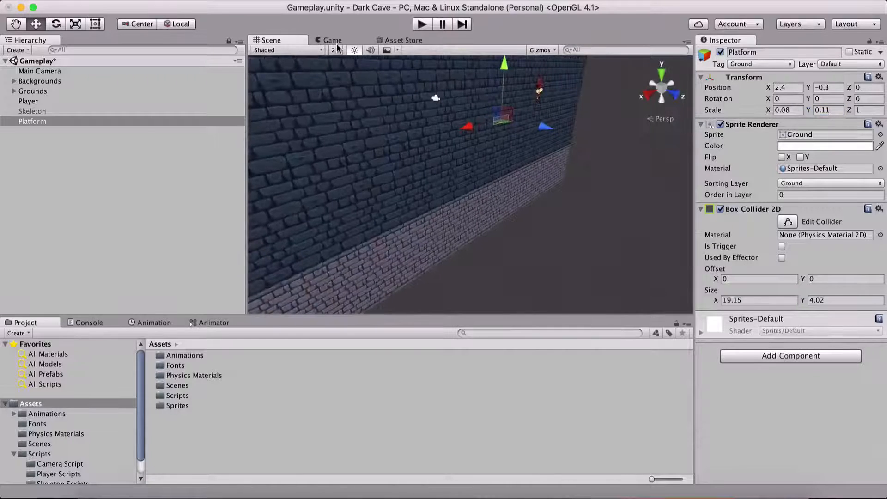
{"action": "left_click", "coordinate": [334, 39]}
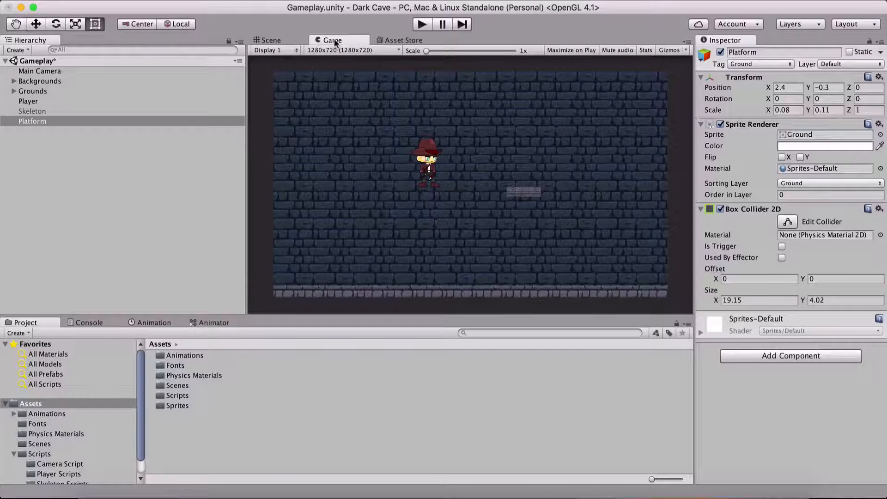
{"action": "left_click", "coordinate": [270, 40]}
Step: Create an empty game object and set its position to X 0, Y 0
{"action": "left_click", "coordinate": [36, 122]}
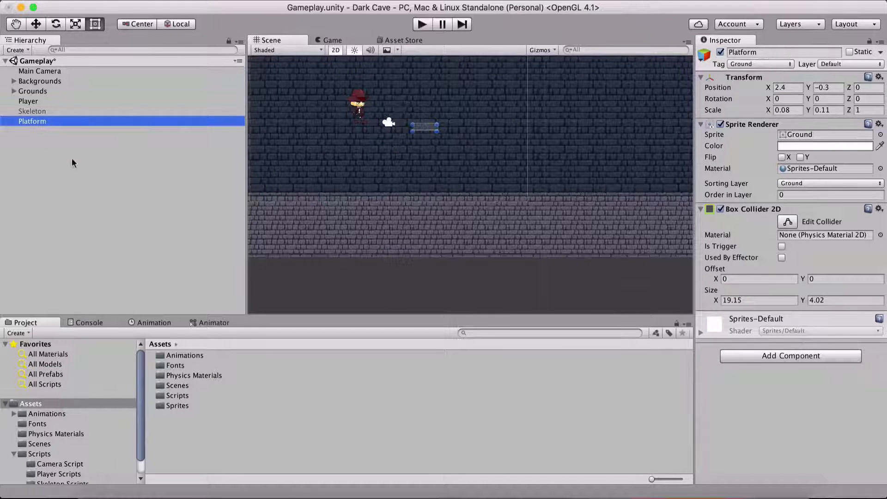
{"action": "left_click", "coordinate": [159, 1]}
{"action": "left_click", "coordinate": [185, 8]}
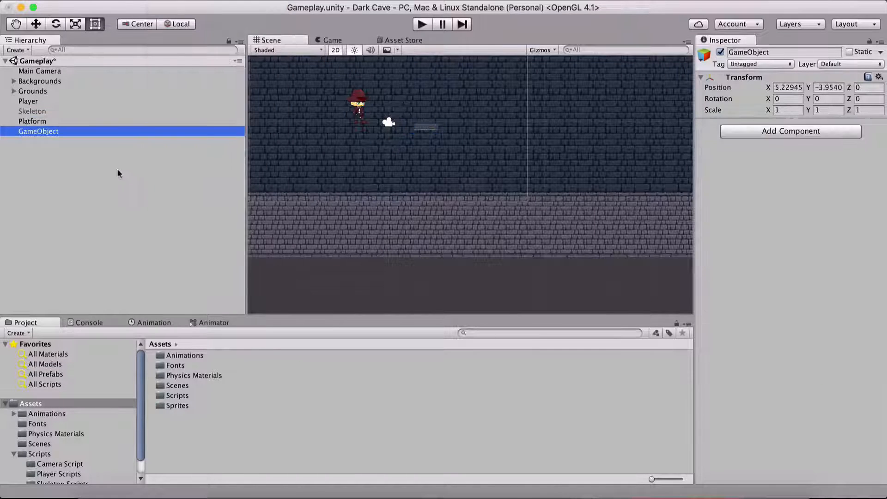
{"action": "left_click", "coordinate": [786, 87]}
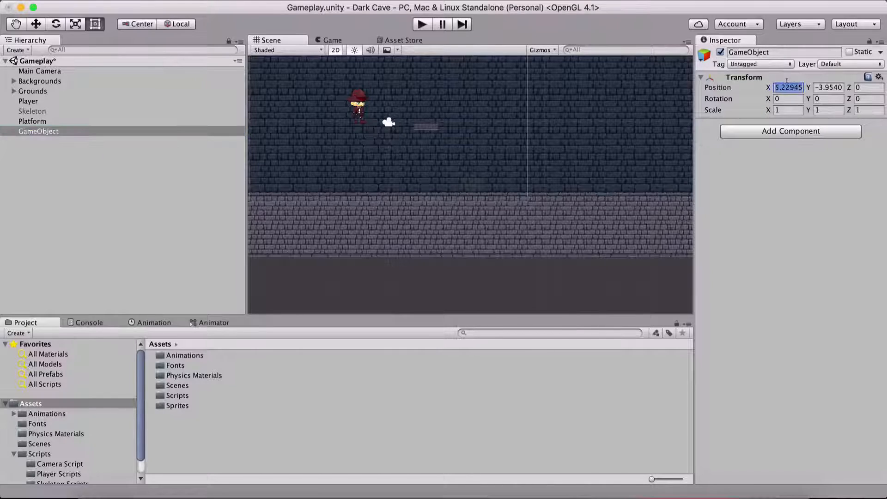
{"action": "type", "text": "0"}
{"action": "key", "text": "Tab"}
{"action": "type", "text": "0"}
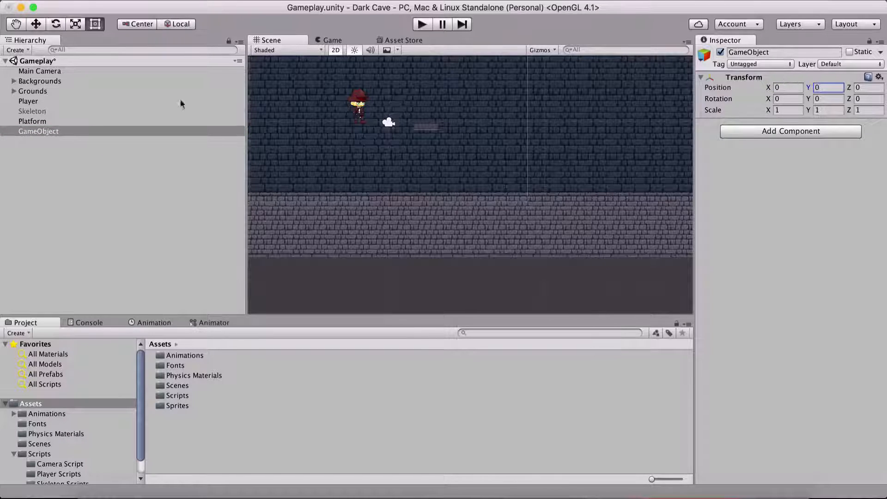
Step: Rename the empty game object as Platforms and make the Platform its child
{"action": "left_click", "coordinate": [68, 132]}
{"action": "key", "text": "Return"}
{"action": "type", "text": "Pl"}
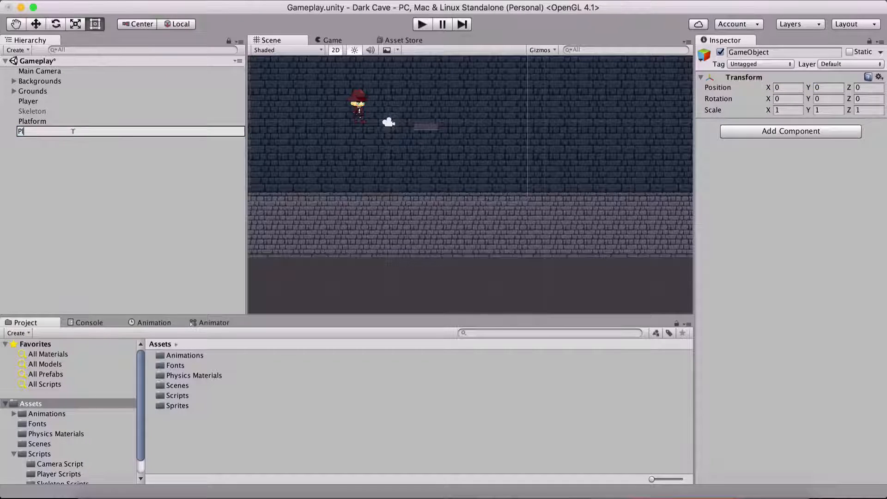
{"action": "type", "text": "atform"}
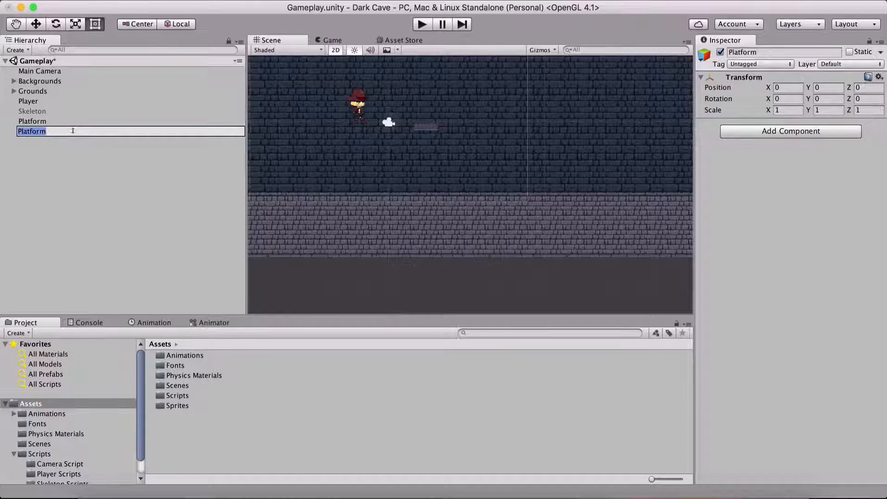
{"action": "type", "text": "s"}
{"action": "key", "text": "Return"}
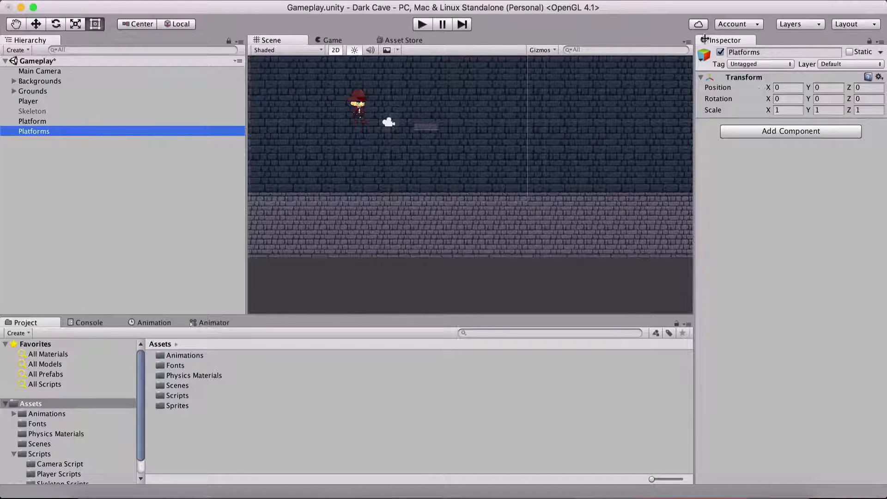
{"action": "left_click_drag", "start_coordinate": [44, 121], "coordinate": [69, 134]}
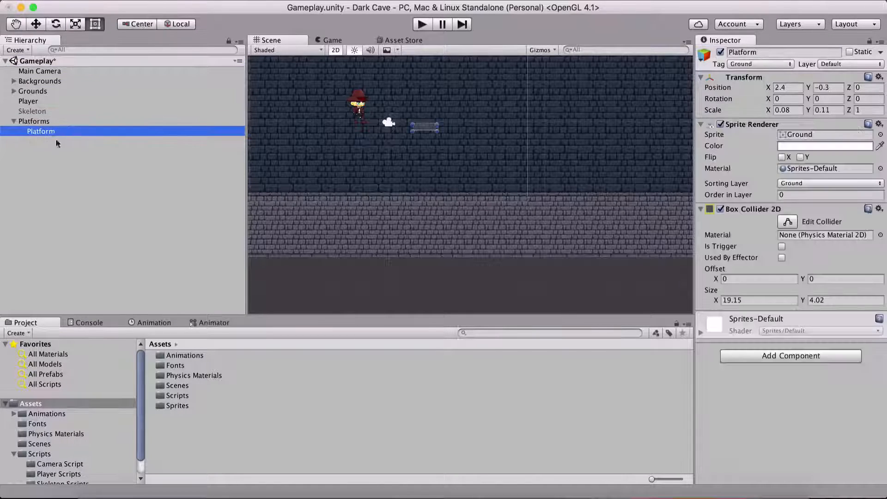
Step: Move the Platform along the level to just above the ground, at about X 19.72, Y -3.58
{"action": "left_click", "coordinate": [40, 24]}
{"action": "scroll", "coordinate": [413, 201], "scroll_direction": "up", "scroll_amount": 3}
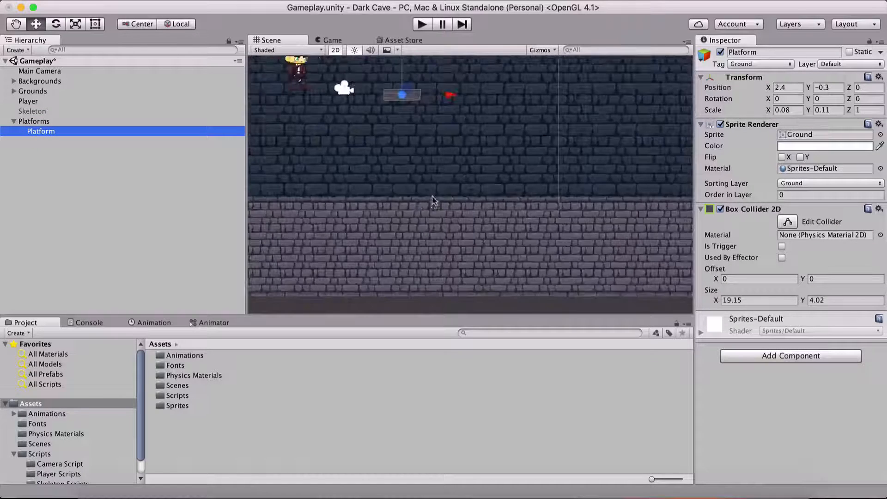
{"action": "scroll", "coordinate": [434, 194], "scroll_direction": "down", "scroll_amount": 5}
{"action": "left_click_drag", "start_coordinate": [445, 164], "coordinate": [575, 198]}
{"action": "middle_click_drag", "start_coordinate": [592, 203], "coordinate": [469, 179]}
{"action": "scroll", "coordinate": [467, 180], "scroll_direction": "down", "scroll_amount": 4}
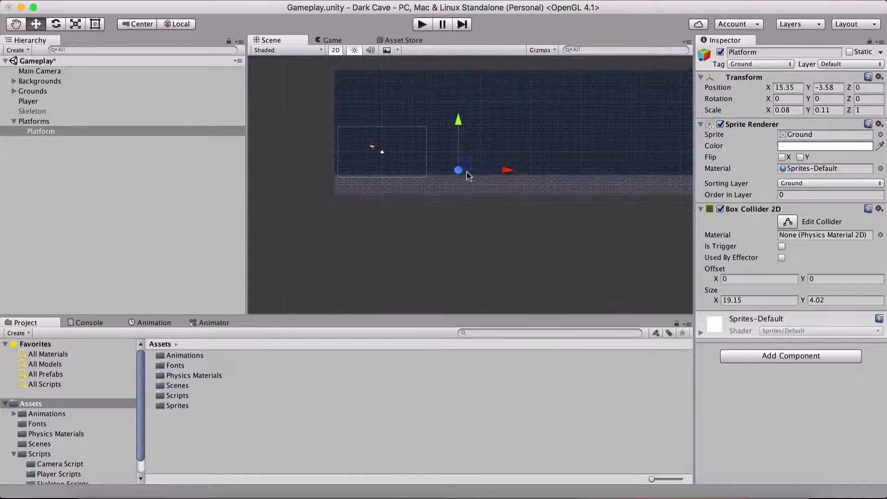
{"action": "scroll", "coordinate": [472, 180], "scroll_direction": "up", "scroll_amount": 6}
{"action": "left_click_drag", "start_coordinate": [489, 149], "coordinate": [551, 143]}
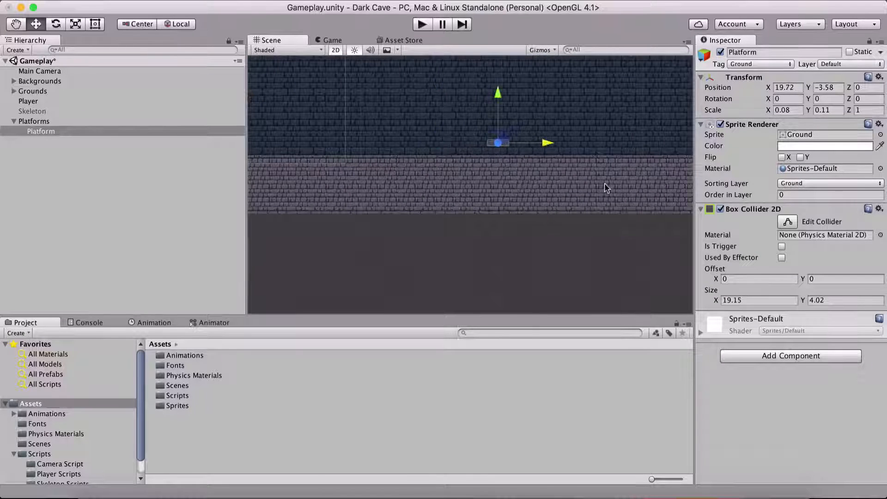
{"action": "scroll", "coordinate": [600, 188], "scroll_direction": "down", "scroll_amount": 3}
{"action": "scroll", "coordinate": [593, 188], "scroll_direction": "down", "scroll_amount": 4}
{"action": "middle_click_drag", "start_coordinate": [593, 188], "coordinate": [491, 177]}
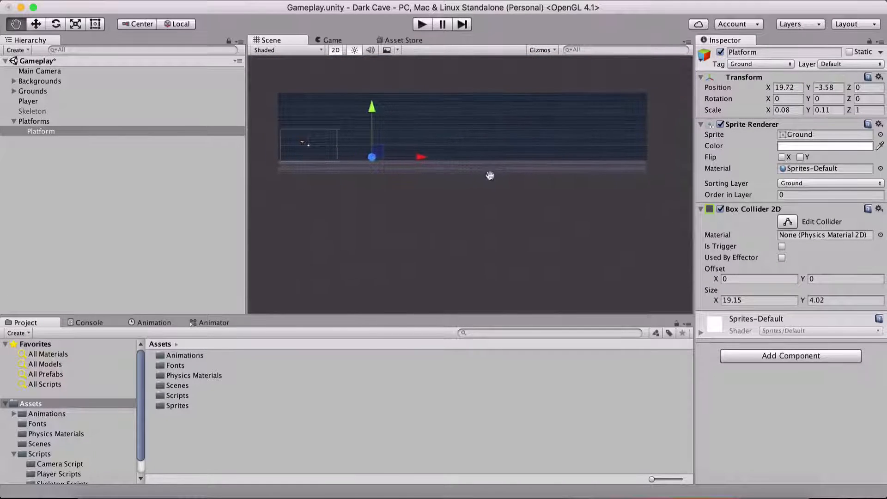
Step: Shift the Platform further along the level to about X 21.49, keeping it at Y -3.58
{"action": "scroll", "coordinate": [491, 178], "scroll_direction": "down", "scroll_amount": 3}
{"action": "scroll", "coordinate": [458, 185], "scroll_direction": "up", "scroll_amount": 4}
{"action": "scroll", "coordinate": [457, 187], "scroll_direction": "up", "scroll_amount": 5}
{"action": "middle_click_drag", "start_coordinate": [428, 178], "coordinate": [503, 204]}
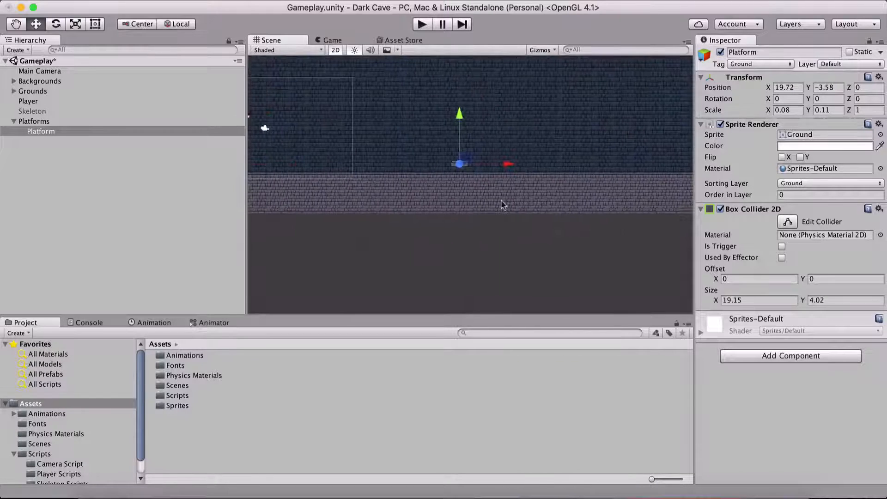
{"action": "scroll", "coordinate": [503, 204], "scroll_direction": "up", "scroll_amount": 4}
{"action": "left_click_drag", "start_coordinate": [496, 141], "coordinate": [537, 140]}
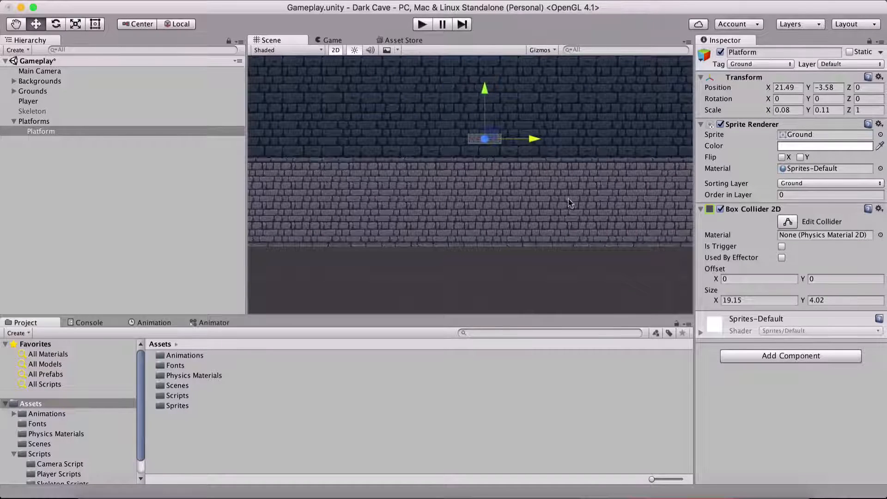
Step: Duplicate the Platform and place the copy further along and slightly higher as the second step of a staircase
{"action": "scroll", "coordinate": [564, 200], "scroll_direction": "down", "scroll_amount": 3}
{"action": "middle_click_drag", "start_coordinate": [564, 200], "coordinate": [462, 188]}
{"action": "scroll", "coordinate": [414, 178], "scroll_direction": "up", "scroll_amount": 1}
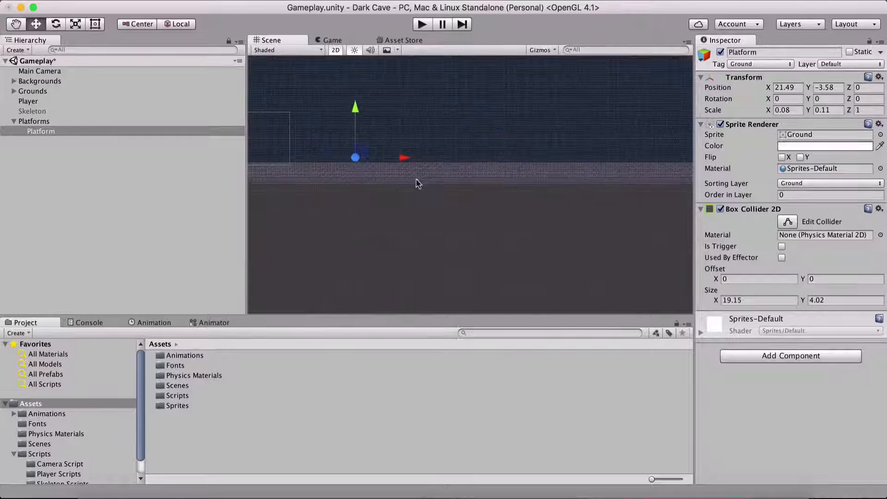
{"action": "scroll", "coordinate": [406, 183], "scroll_direction": "down", "scroll_amount": 5}
{"action": "scroll", "coordinate": [396, 184], "scroll_direction": "up", "scroll_amount": 10}
{"action": "middle_click_drag", "start_coordinate": [380, 189], "coordinate": [517, 228]}
{"action": "scroll", "coordinate": [462, 148], "scroll_direction": "up", "scroll_amount": 5}
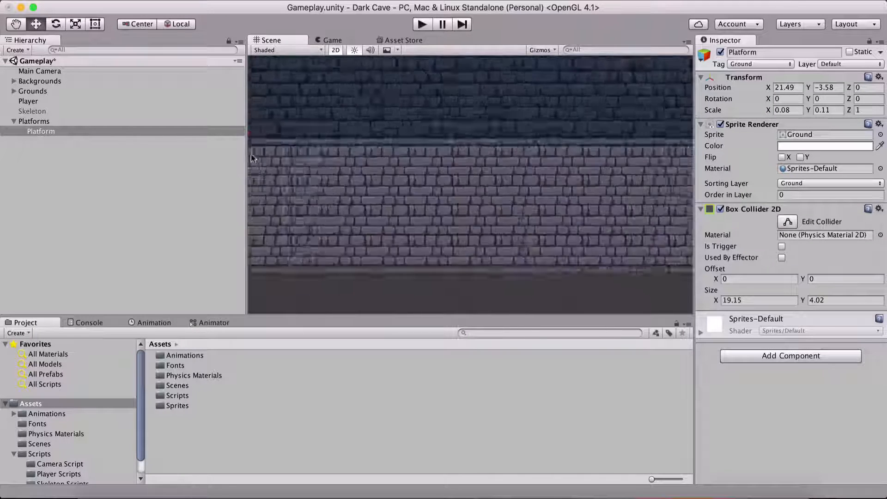
{"action": "middle_click_drag", "start_coordinate": [253, 165], "coordinate": [633, 210]}
{"action": "left_click", "coordinate": [72, 128]}
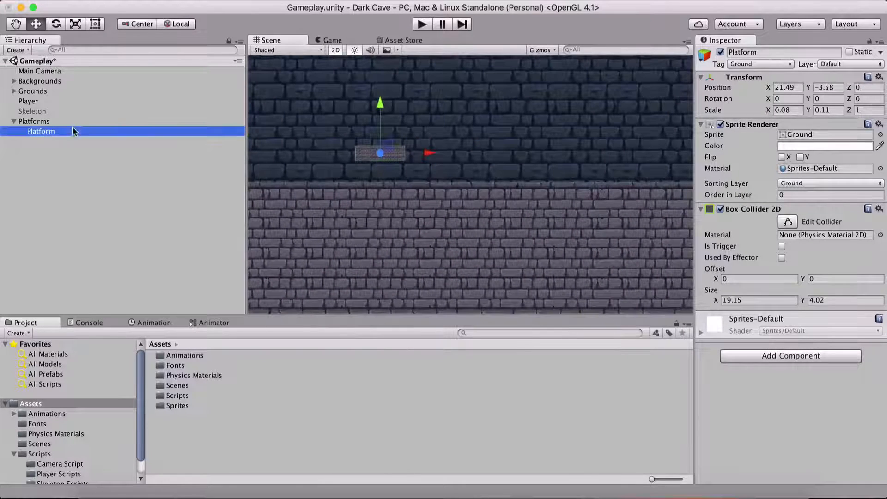
{"action": "key", "text": "super+d"}
{"action": "left_click_drag", "start_coordinate": [386, 146], "coordinate": [508, 101]}
Step: Duplicate the second platform and place the copy as the third stair step at about X 25.07, Y -2.14
{"action": "left_click", "coordinate": [126, 140]}
{"action": "key", "text": "super+d"}
{"action": "scroll", "coordinate": [542, 180], "scroll_direction": "up", "scroll_amount": 3}
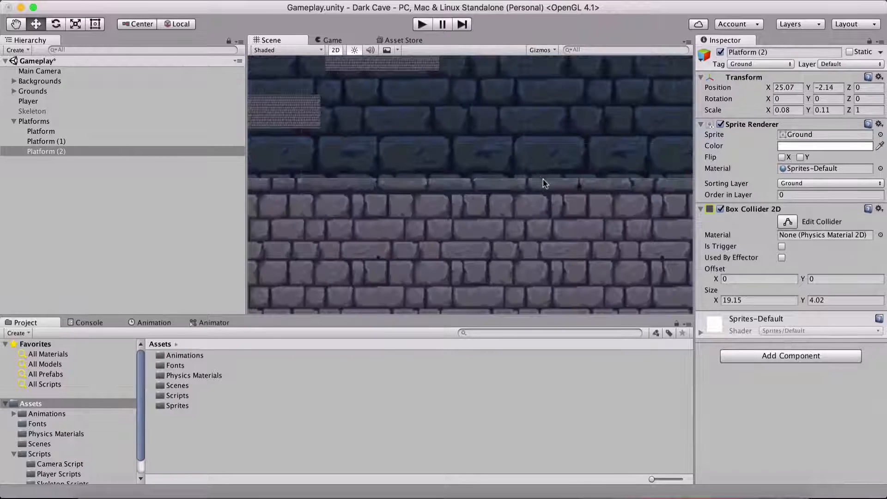
{"action": "scroll", "coordinate": [543, 180], "scroll_direction": "down", "scroll_amount": 8}
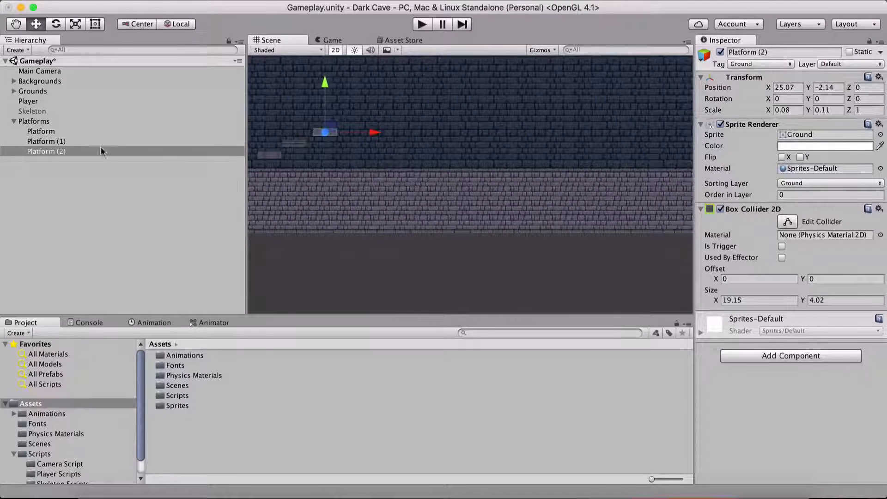
Step: Duplicate the third platform and place the copy just above the ground far along the level, at about X 50.07, Y -3.89
{"action": "key", "text": "super+d"}
{"action": "left_click_drag", "start_coordinate": [336, 123], "coordinate": [614, 134]}
{"action": "middle_click_drag", "start_coordinate": [621, 164], "coordinate": [425, 122]}
{"action": "scroll", "coordinate": [499, 141], "scroll_direction": "up", "scroll_amount": 4}
{"action": "scroll", "coordinate": [501, 141], "scroll_direction": "down", "scroll_amount": 5}
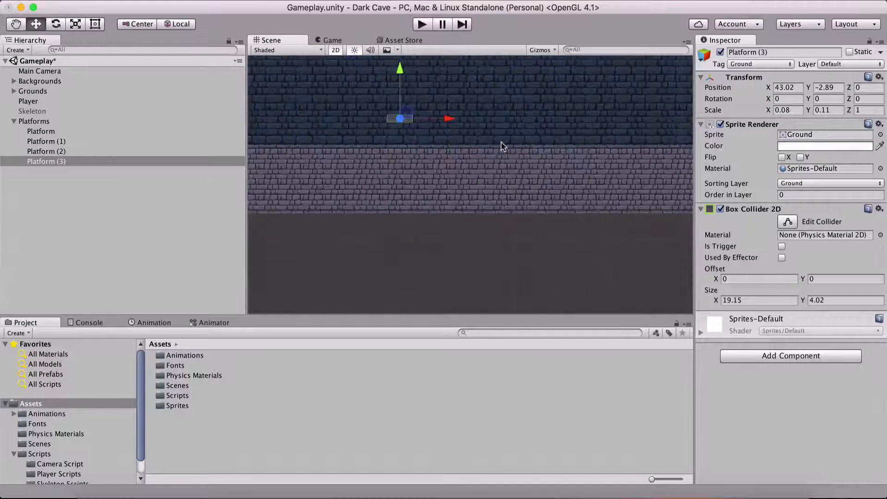
{"action": "scroll", "coordinate": [527, 168], "scroll_direction": "up", "scroll_amount": 2}
{"action": "left_click_drag", "start_coordinate": [431, 147], "coordinate": [448, 161]}
{"action": "scroll", "coordinate": [447, 161], "scroll_direction": "up", "scroll_amount": 6}
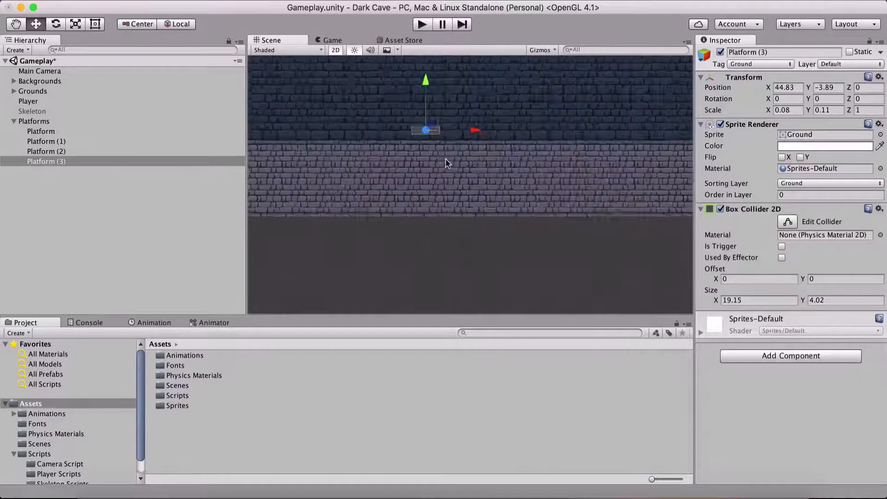
{"action": "left_click_drag", "start_coordinate": [457, 125], "coordinate": [558, 126]}
{"action": "middle_click_drag", "start_coordinate": [613, 154], "coordinate": [473, 189]}
Step: Add two duplicate platforms as ascending steps of the second staircase, at about X 51.55, Y -3.21 and X 53.15, Y -2.53
{"action": "left_click", "coordinate": [139, 162]}
{"action": "key", "text": "super+d"}
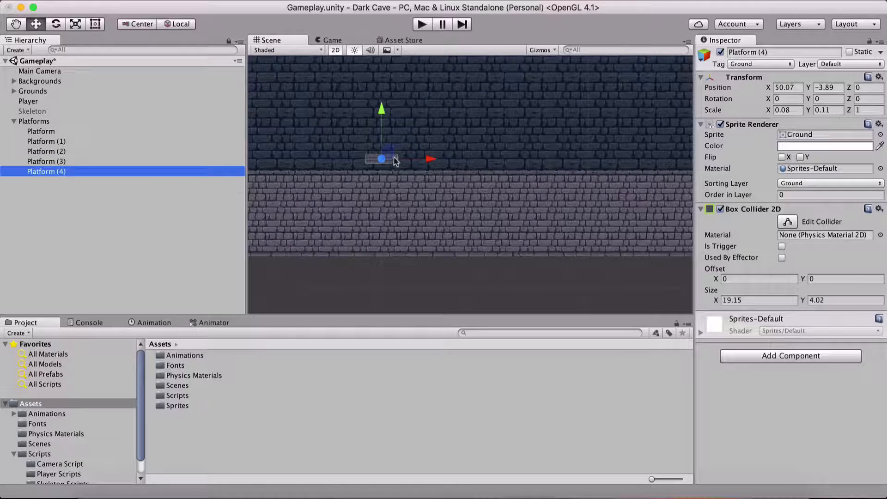
{"action": "left_click_drag", "start_coordinate": [390, 156], "coordinate": [422, 141]}
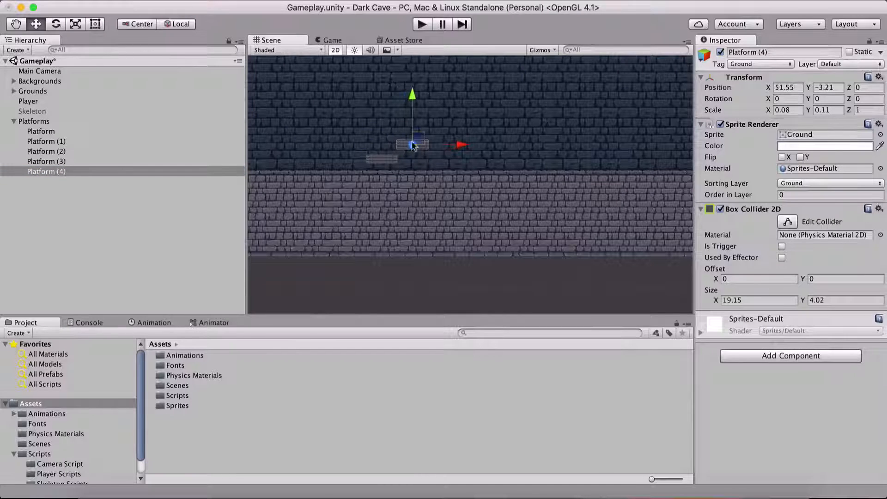
{"action": "left_click", "coordinate": [138, 173]}
{"action": "key", "text": "super+d"}
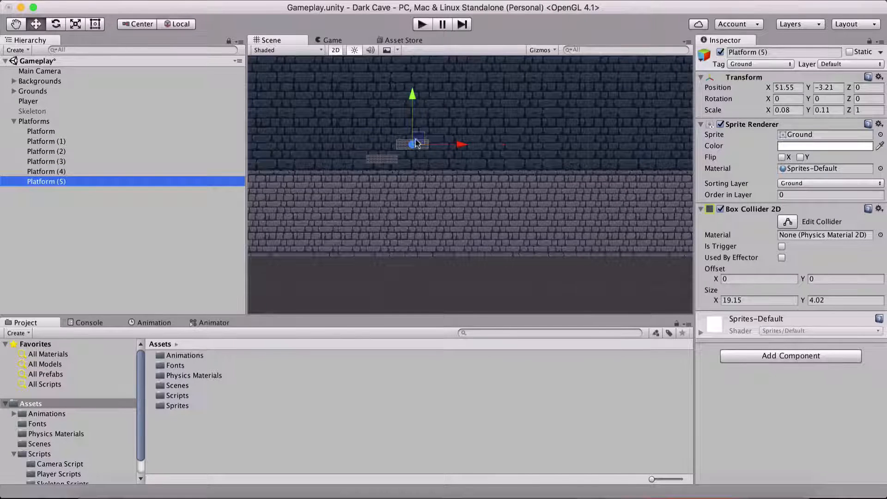
{"action": "left_click_drag", "start_coordinate": [419, 140], "coordinate": [453, 126]}
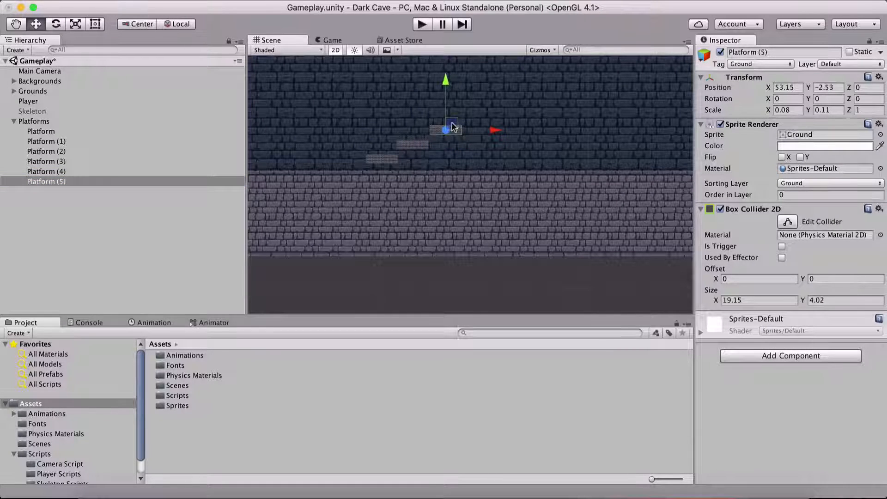
Step: Duplicate the highest platform of the second staircase and place the copy at about X 54.9, Y -1.82
{"action": "left_click", "coordinate": [139, 181]}
{"action": "key", "text": "super+d"}
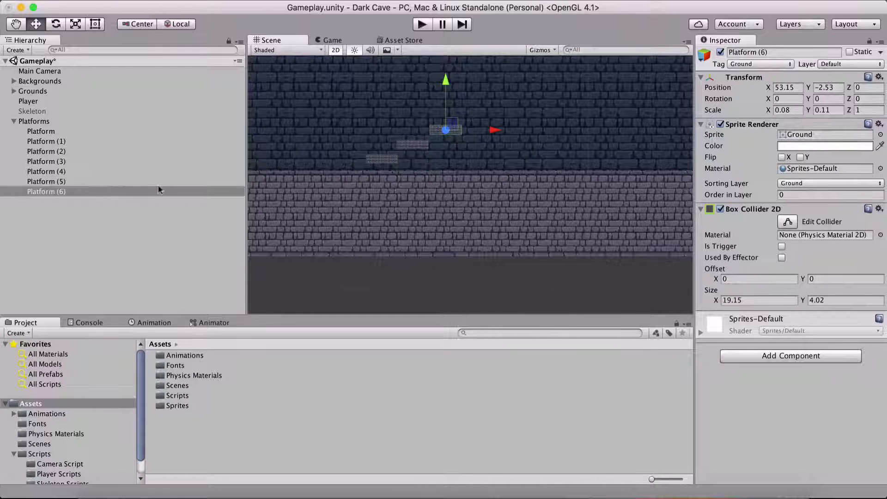
{"action": "left_click_drag", "start_coordinate": [459, 123], "coordinate": [490, 108]}
Step: Activate the disabled Skeleton object and bring it into close view in the scene
{"action": "scroll", "coordinate": [356, 211], "scroll_direction": "down", "scroll_amount": 10}
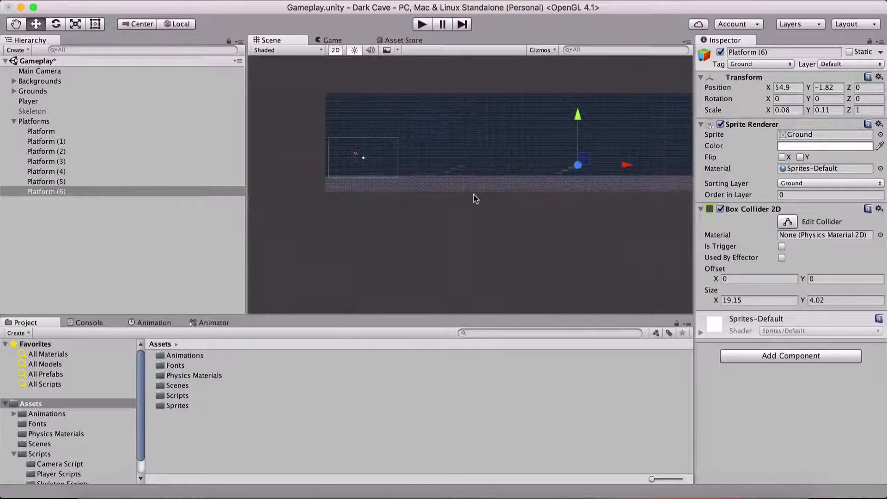
{"action": "scroll", "coordinate": [475, 196], "scroll_direction": "up", "scroll_amount": 8}
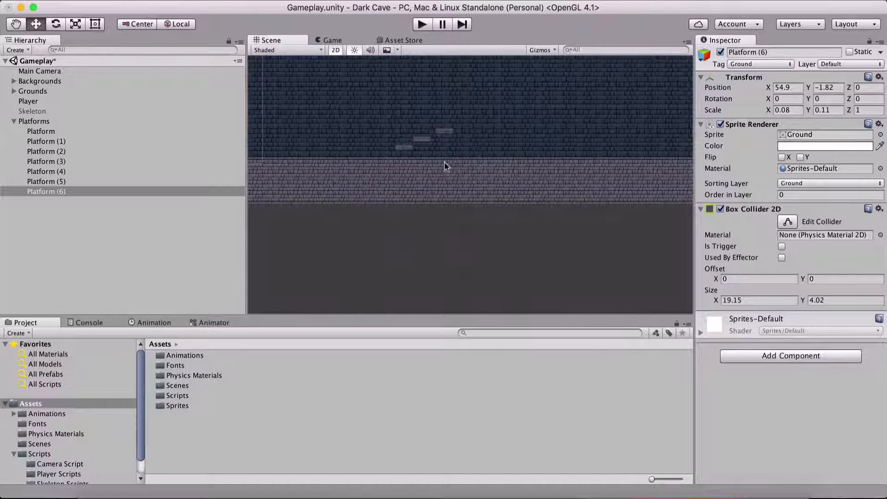
{"action": "left_click", "coordinate": [47, 111]}
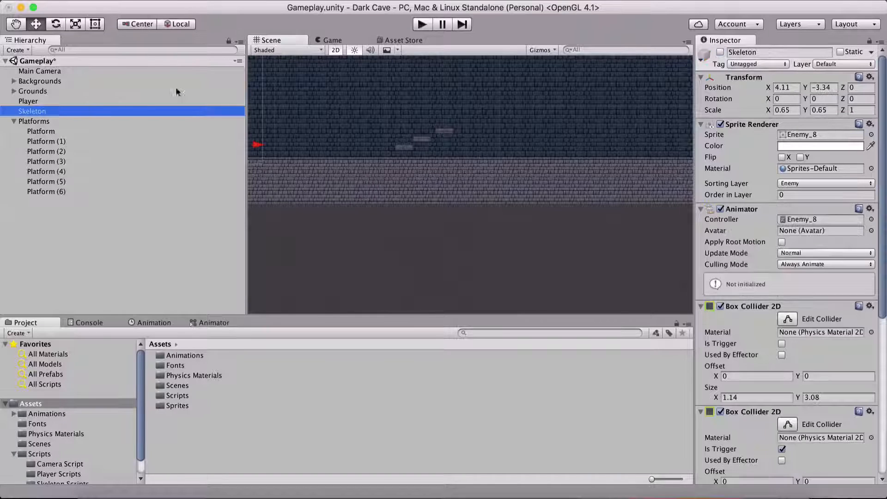
{"action": "key", "text": "f"}
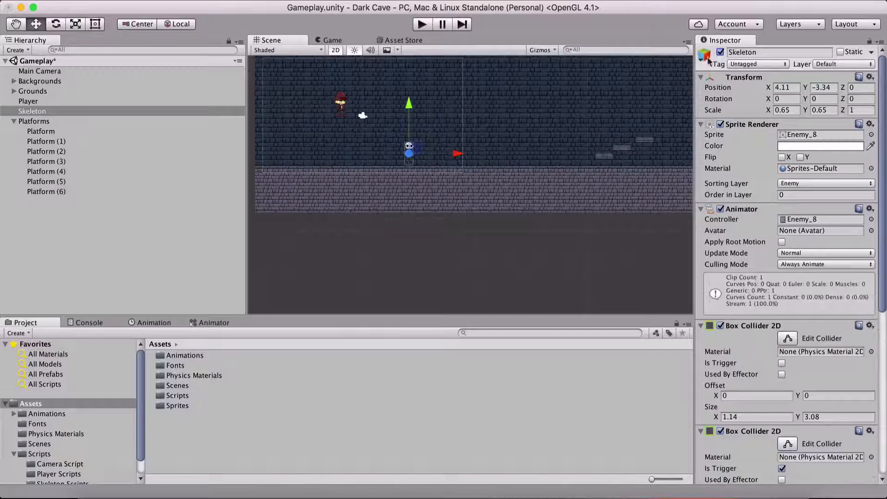
{"action": "scroll", "coordinate": [402, 175], "scroll_direction": "down", "scroll_amount": 3}
{"action": "scroll", "coordinate": [411, 194], "scroll_direction": "up", "scroll_amount": 5}
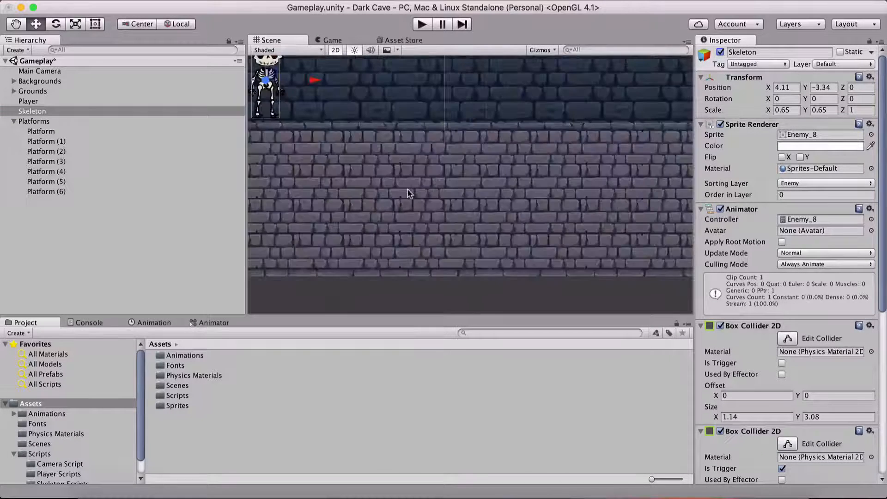
{"action": "scroll", "coordinate": [534, 155], "scroll_direction": "down", "scroll_amount": 3}
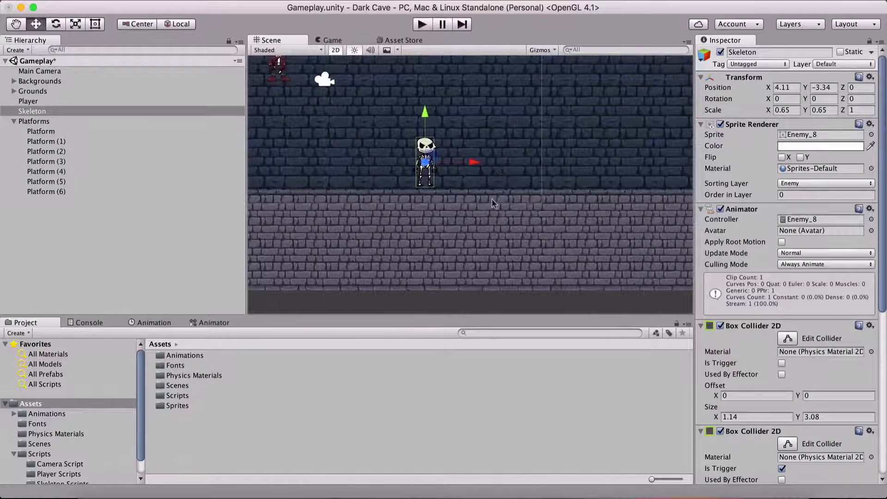
{"action": "middle_click_drag", "start_coordinate": [483, 197], "coordinate": [441, 184]}
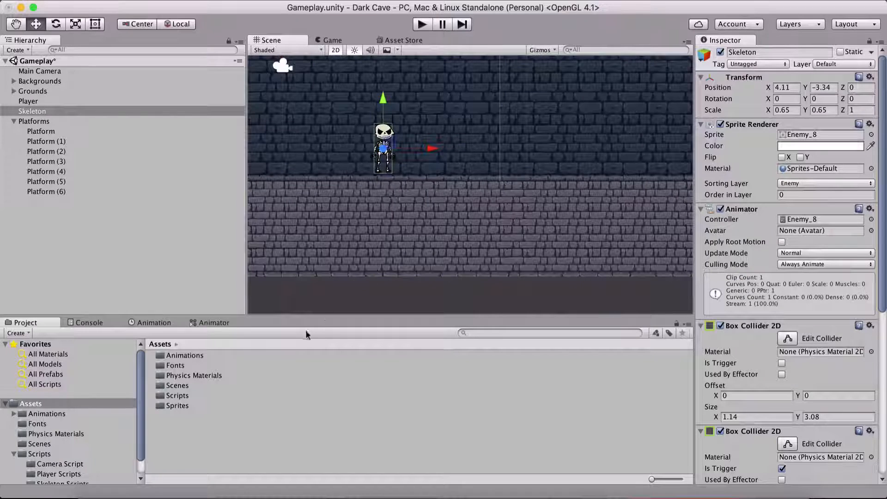
Step: Create a new folder named Prefabs in the Assets folder
{"action": "right_click", "coordinate": [205, 429]}
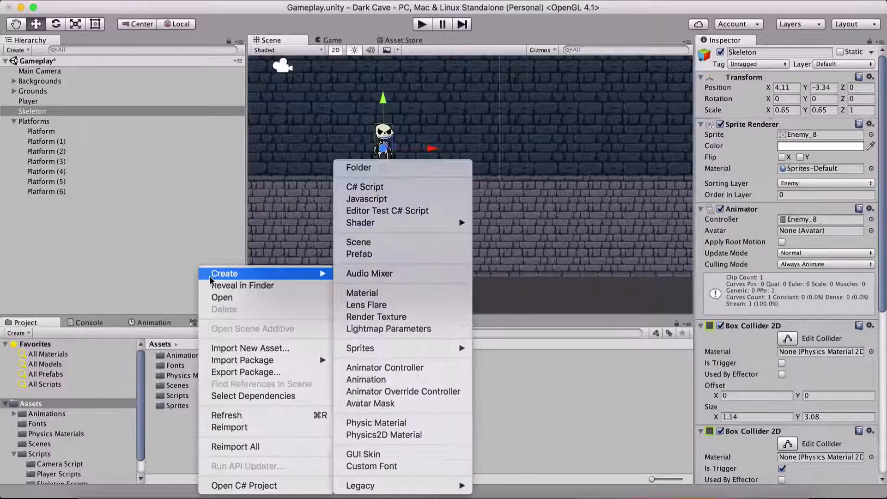
{"action": "mouse_move", "coordinate": [210, 278]}
{"action": "left_click", "coordinate": [359, 167]}
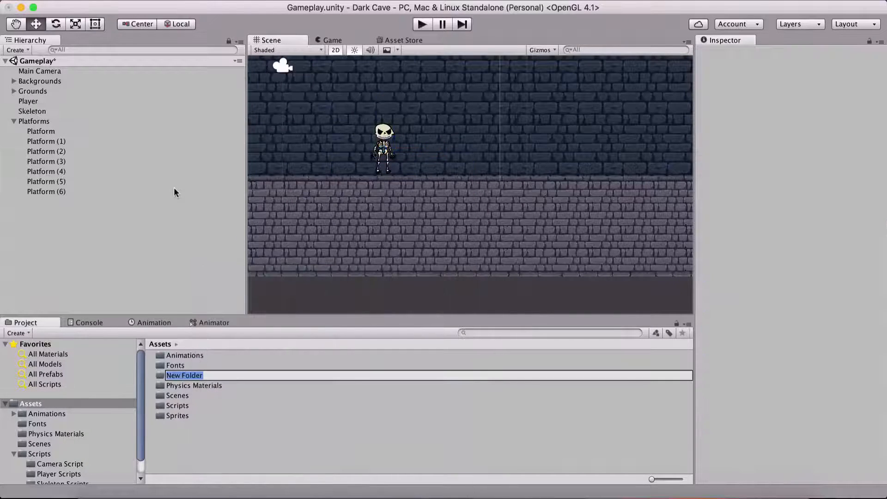
{"action": "type", "text": "Prefabs"}
{"action": "key", "text": "Return"}
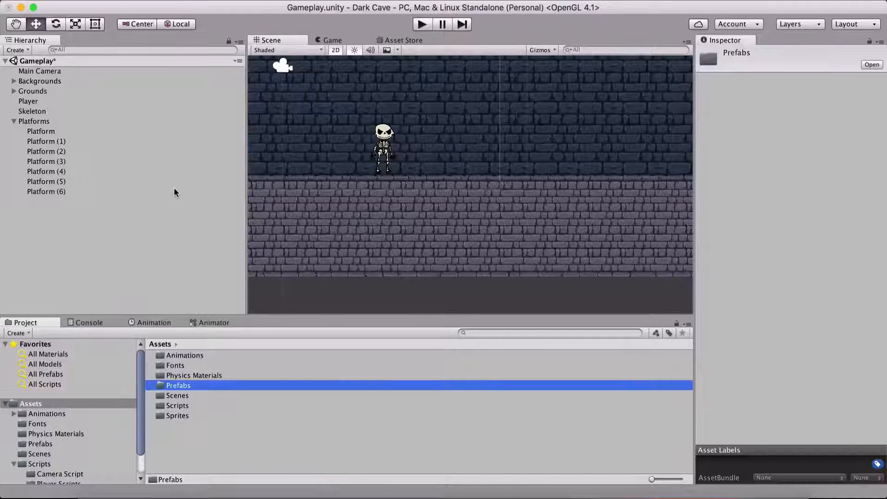
Step: Open the Prefabs folder and save the Skeleton object in it as a prefab
{"action": "double_click", "coordinate": [188, 386]}
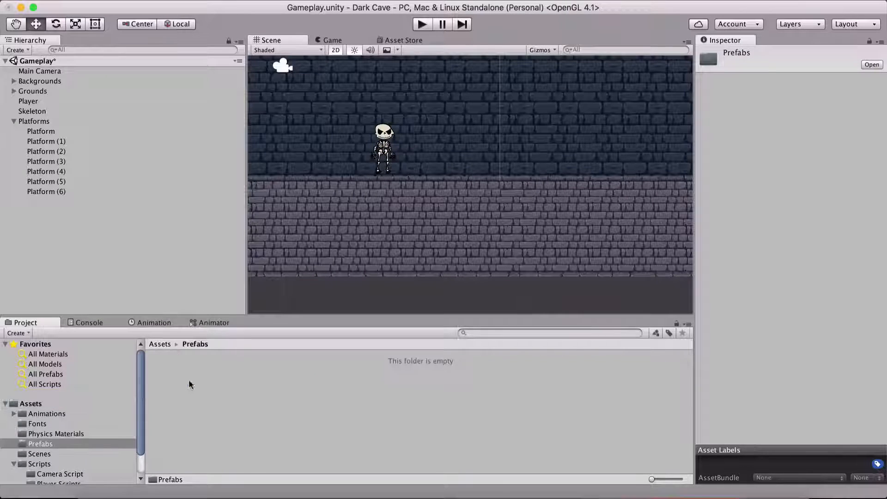
{"action": "left_click_drag", "start_coordinate": [32, 112], "coordinate": [240, 398]}
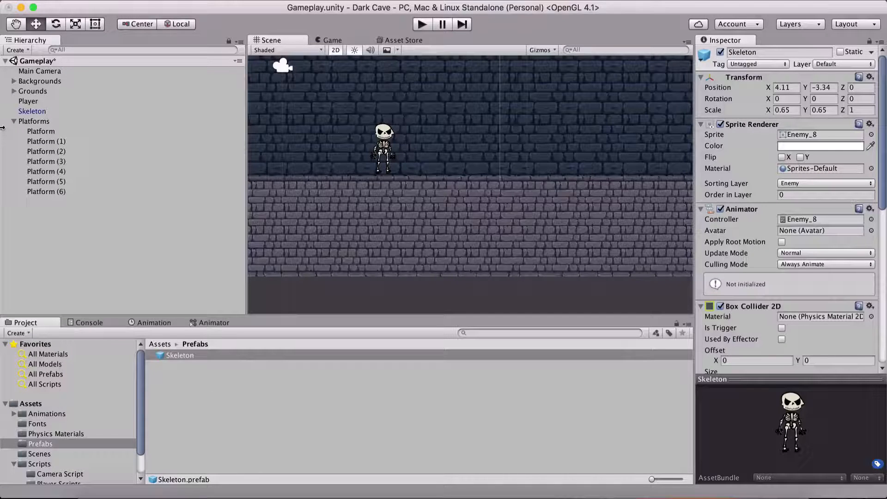
{"action": "scroll", "coordinate": [339, 200], "scroll_direction": "down", "scroll_amount": 5}
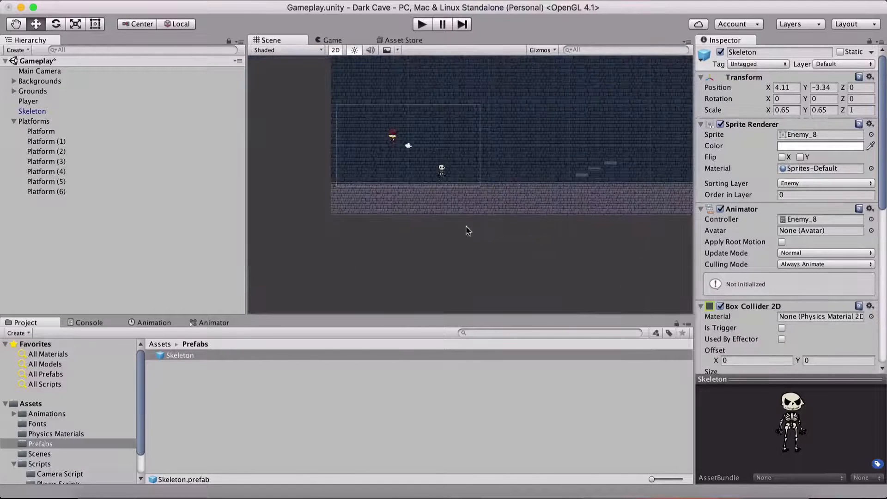
{"action": "scroll", "coordinate": [465, 228], "scroll_direction": "up", "scroll_amount": 2}
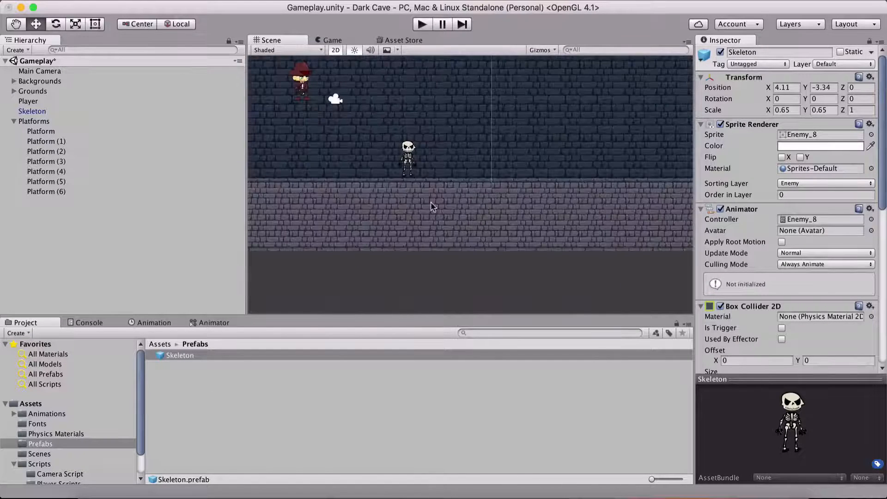
Step: Delete the Skeleton from the scene, and add a new instance from the Skeleton prefab
{"action": "left_click", "coordinate": [49, 113]}
{"action": "key", "text": "super+BackSpace"}
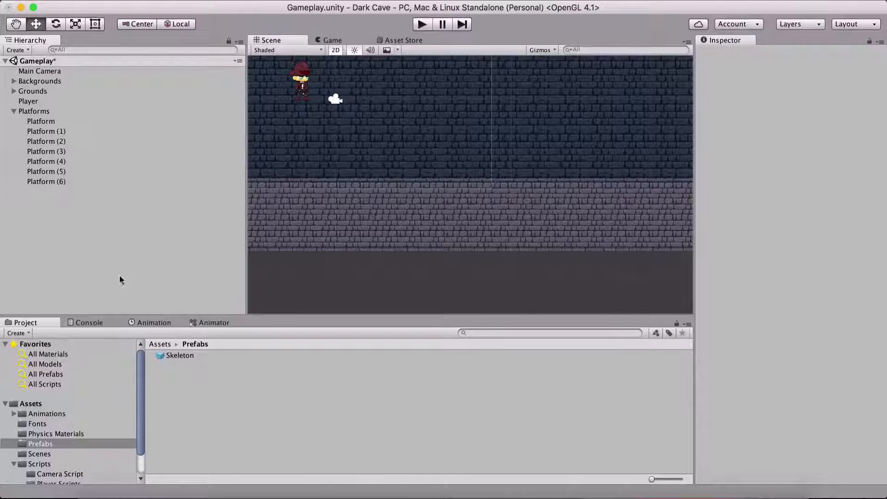
{"action": "left_click_drag", "start_coordinate": [174, 354], "coordinate": [78, 243]}
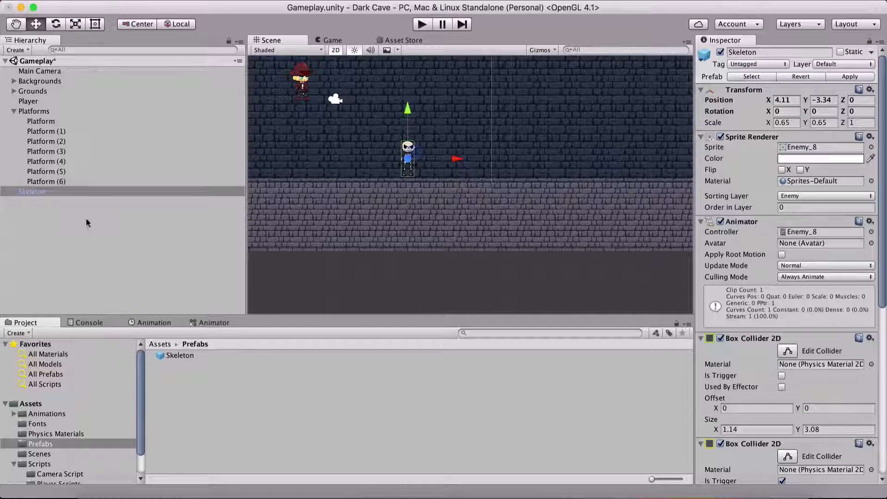
{"action": "left_click", "coordinate": [14, 111]}
Step: Move the Skeleton along the ground past the first staircase to about X 27.78, keeping Y -3.34
{"action": "scroll", "coordinate": [429, 203], "scroll_direction": "up", "scroll_amount": 4}
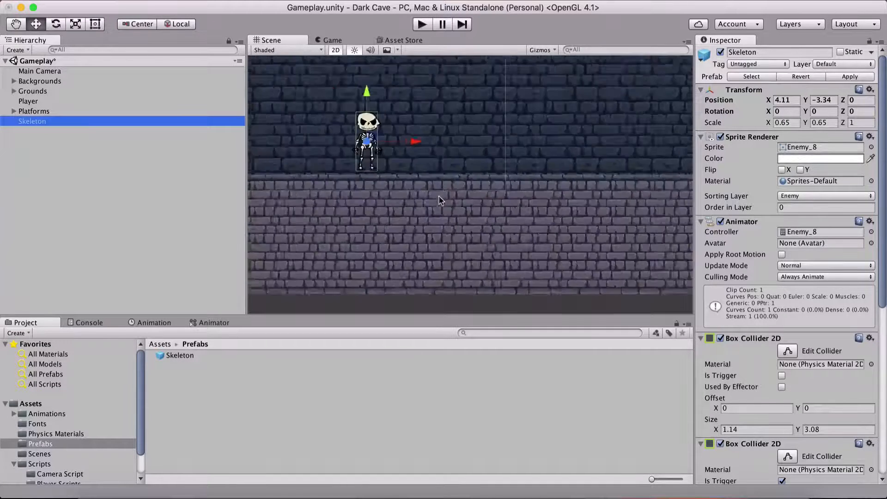
{"action": "scroll", "coordinate": [444, 198], "scroll_direction": "down", "scroll_amount": 8}
{"action": "scroll", "coordinate": [452, 187], "scroll_direction": "up", "scroll_amount": 4}
{"action": "left_click_drag", "start_coordinate": [449, 162], "coordinate": [616, 162]}
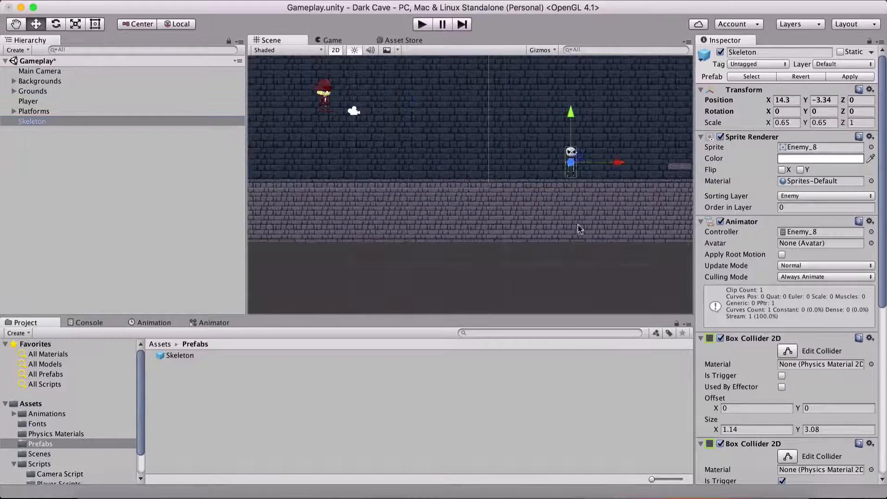
{"action": "middle_click_drag", "start_coordinate": [578, 229], "coordinate": [328, 222]}
{"action": "left_click_drag", "start_coordinate": [366, 156], "coordinate": [565, 143]}
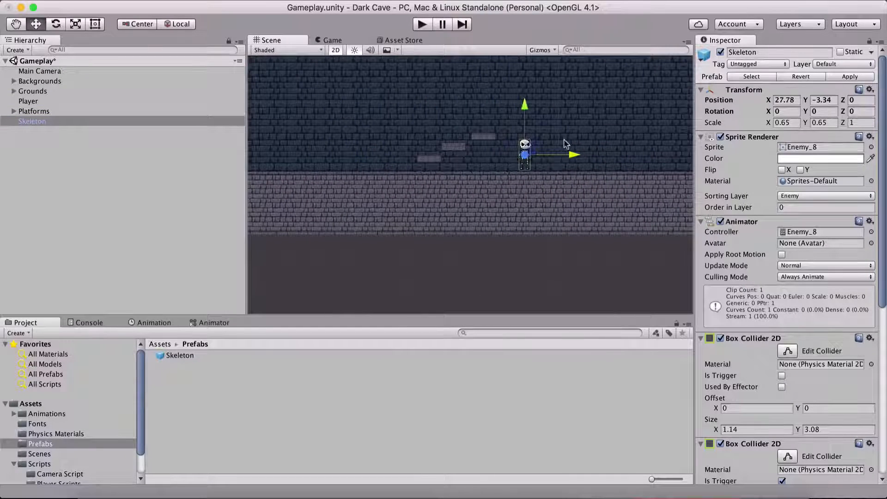
{"action": "scroll", "coordinate": [552, 187], "scroll_direction": "up", "scroll_amount": 5}
{"action": "middle_click_drag", "start_coordinate": [530, 192], "coordinate": [354, 209]}
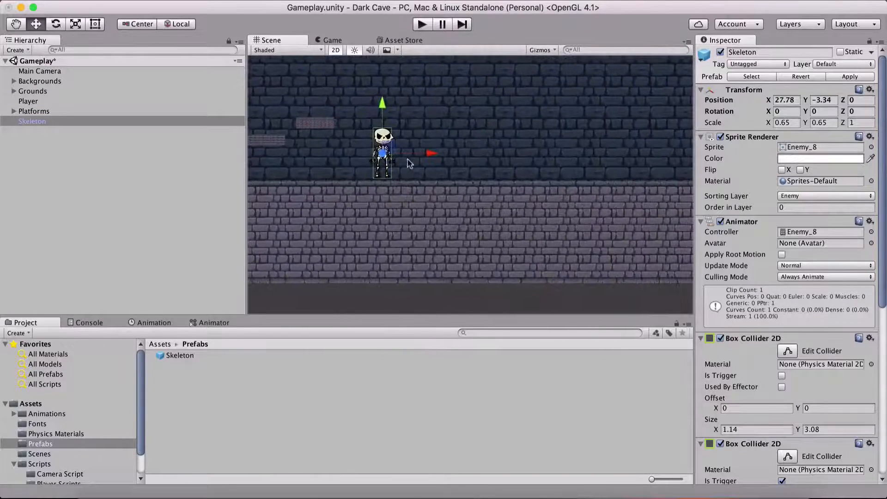
{"action": "left_click", "coordinate": [416, 154]}
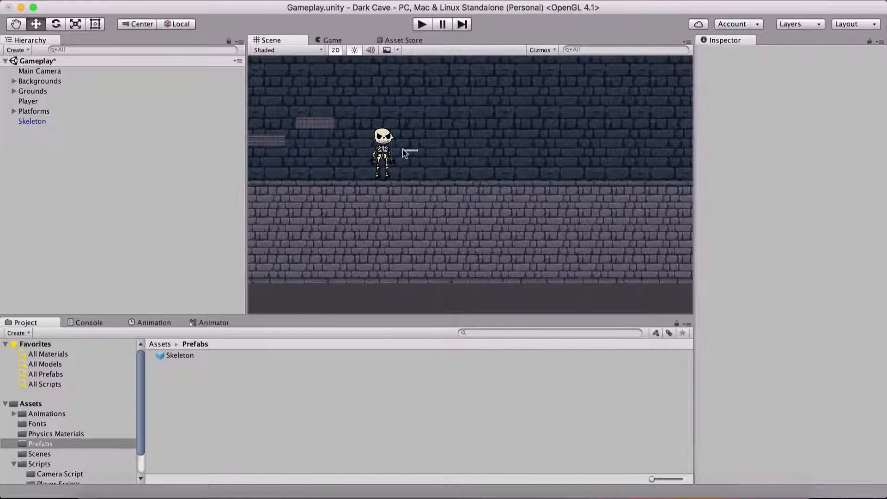
Step: Adjust the Skeleton's height so its feet rest on the ground, at about Y -3.4
{"action": "left_click", "coordinate": [25, 121]}
{"action": "left_click_drag", "start_coordinate": [383, 111], "coordinate": [384, 116]}
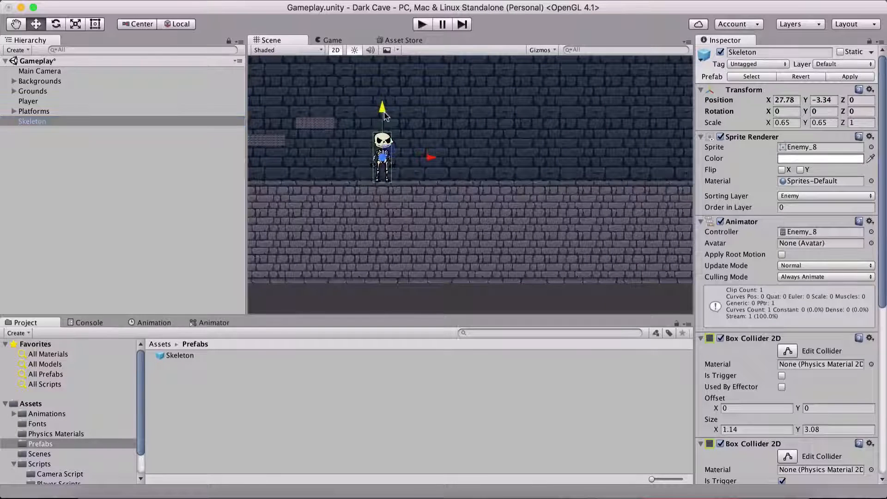
{"action": "scroll", "coordinate": [404, 215], "scroll_direction": "up", "scroll_amount": 6}
{"action": "middle_click_drag", "start_coordinate": [405, 210], "coordinate": [599, 230]}
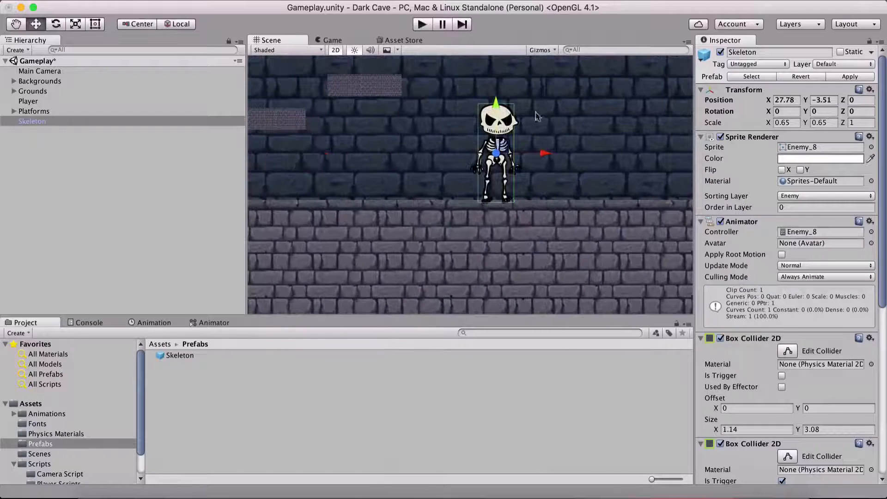
{"action": "left_click_drag", "start_coordinate": [495, 103], "coordinate": [496, 97]}
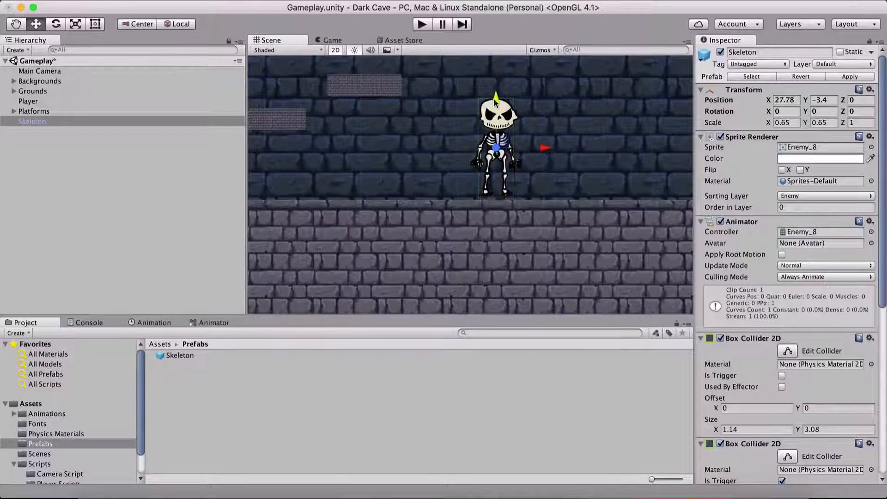
{"action": "scroll", "coordinate": [566, 213], "scroll_direction": "down", "scroll_amount": 10}
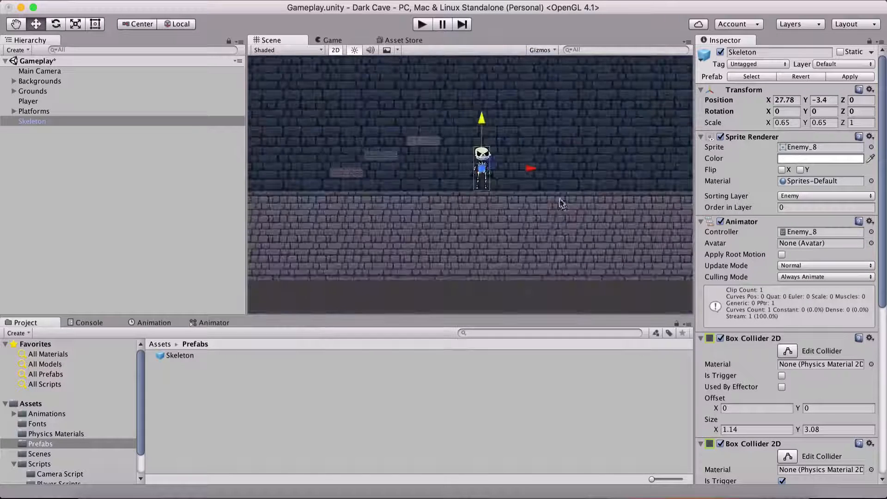
Step: Move the Skeleton closer to the first staircase, to about X 25.9, and lower it slightly to Y -3.438
{"action": "middle_click_drag", "start_coordinate": [564, 211], "coordinate": [506, 199]}
{"action": "left_click_drag", "start_coordinate": [470, 168], "coordinate": [434, 169]}
{"action": "scroll", "coordinate": [372, 163], "scroll_direction": "up", "scroll_amount": 10}
{"action": "middle_click_drag", "start_coordinate": [380, 178], "coordinate": [625, 270]}
{"action": "scroll", "coordinate": [595, 264], "scroll_direction": "down", "scroll_amount": 5}
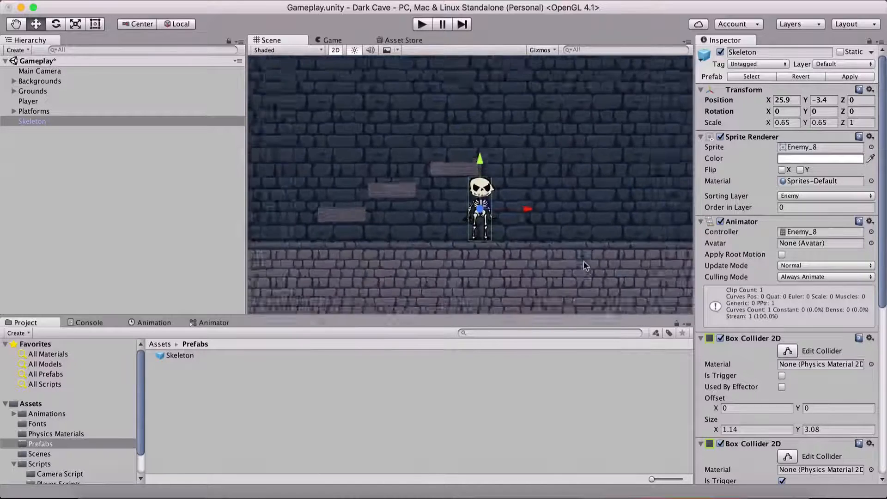
{"action": "scroll", "coordinate": [584, 262], "scroll_direction": "up", "scroll_amount": 8}
{"action": "scroll", "coordinate": [475, 204], "scroll_direction": "down", "scroll_amount": 2}
{"action": "middle_click_drag", "start_coordinate": [527, 248], "coordinate": [514, 215]}
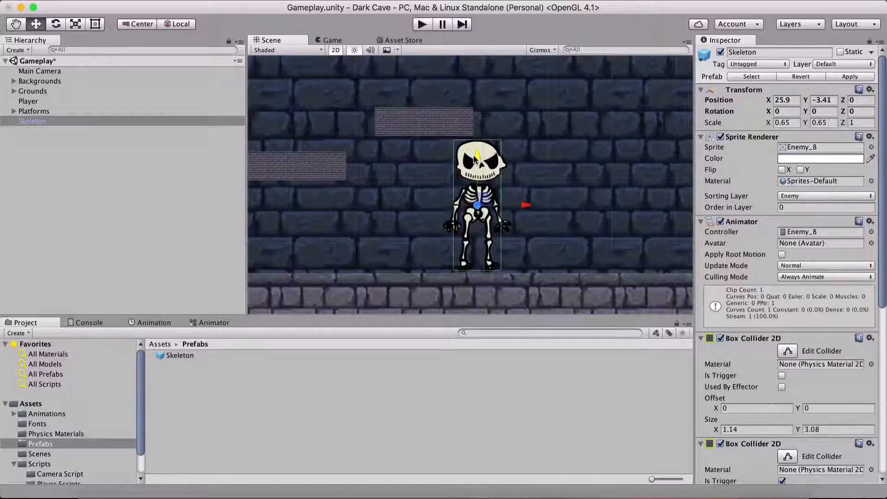
{"action": "left_click_drag", "start_coordinate": [476, 157], "coordinate": [475, 161]}
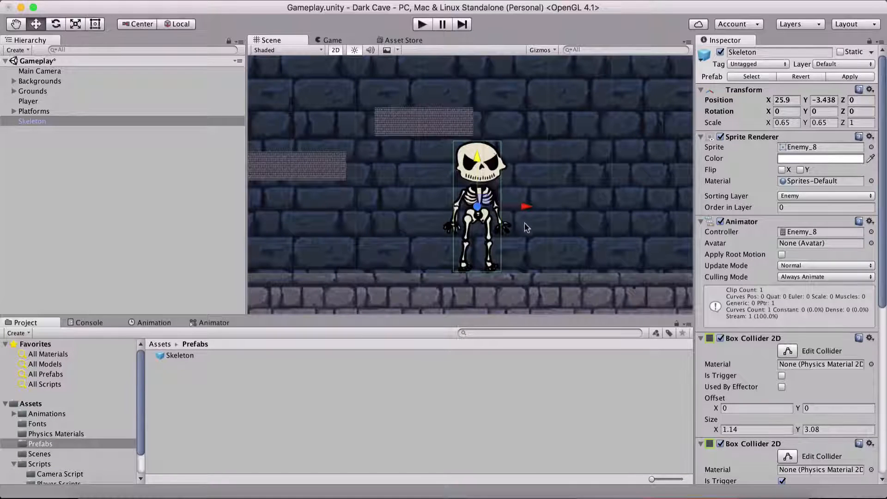
Step: Reposition the Skeleton along the ground just past the first staircase, at about X 26.7
{"action": "scroll", "coordinate": [526, 227], "scroll_direction": "up", "scroll_amount": 3}
{"action": "scroll", "coordinate": [531, 233], "scroll_direction": "down", "scroll_amount": 10}
{"action": "middle_click_drag", "start_coordinate": [532, 232], "coordinate": [396, 205]}
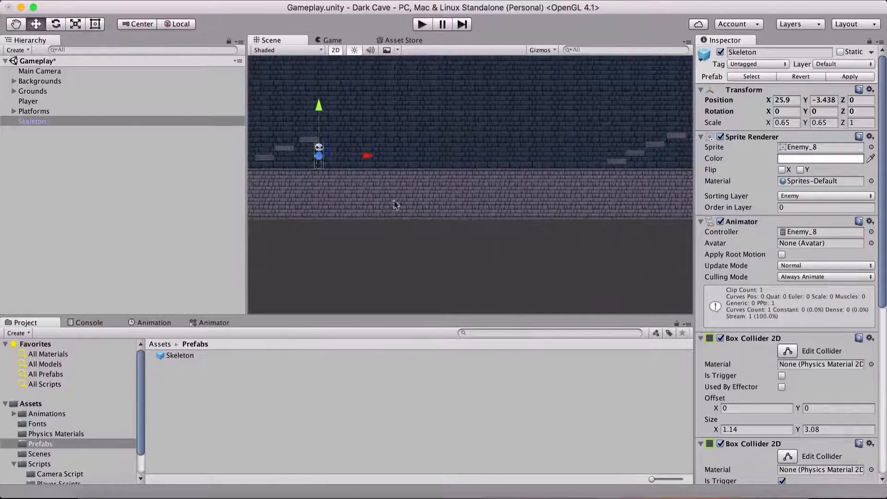
{"action": "left_click_drag", "start_coordinate": [368, 157], "coordinate": [416, 158]}
{"action": "middle_click_drag", "start_coordinate": [399, 206], "coordinate": [423, 208]}
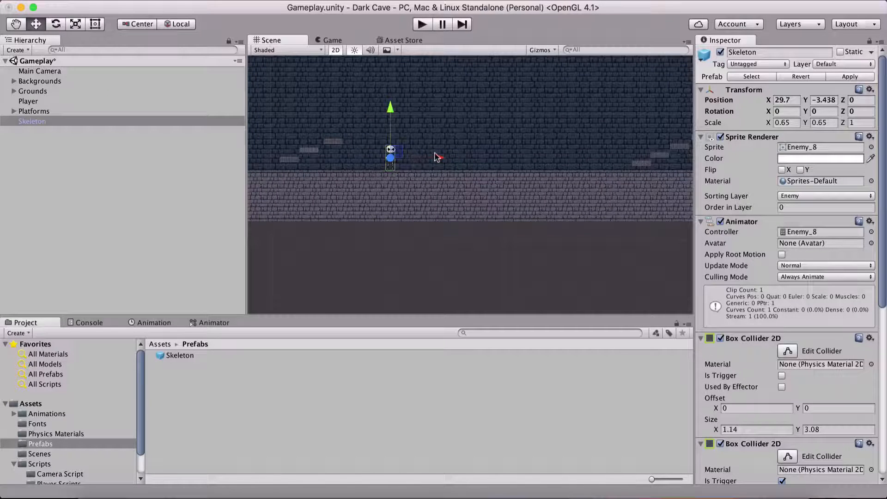
{"action": "left_click_drag", "start_coordinate": [436, 157], "coordinate": [395, 158]}
{"action": "middle_click_drag", "start_coordinate": [352, 199], "coordinate": [442, 198]}
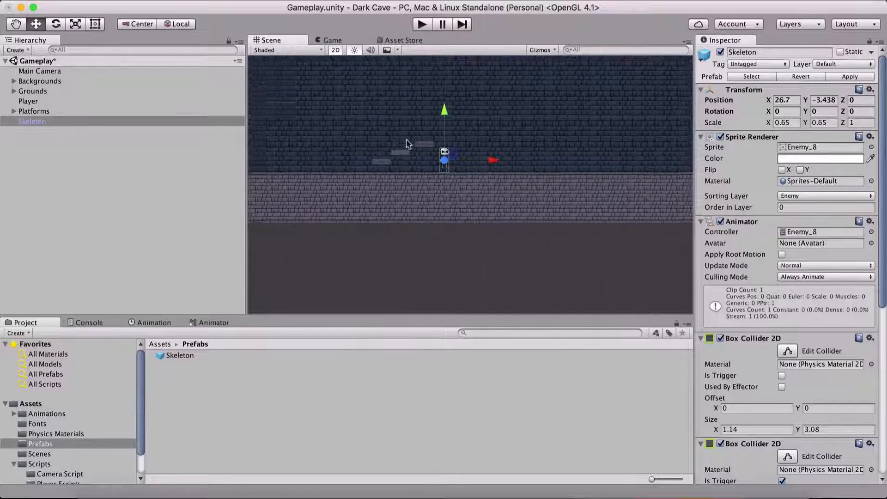
Step: Turn off Walk Left in the Skeleton Walk script of the Skeleton by the first staircase
{"action": "scroll", "coordinate": [420, 164], "scroll_direction": "up", "scroll_amount": 4}
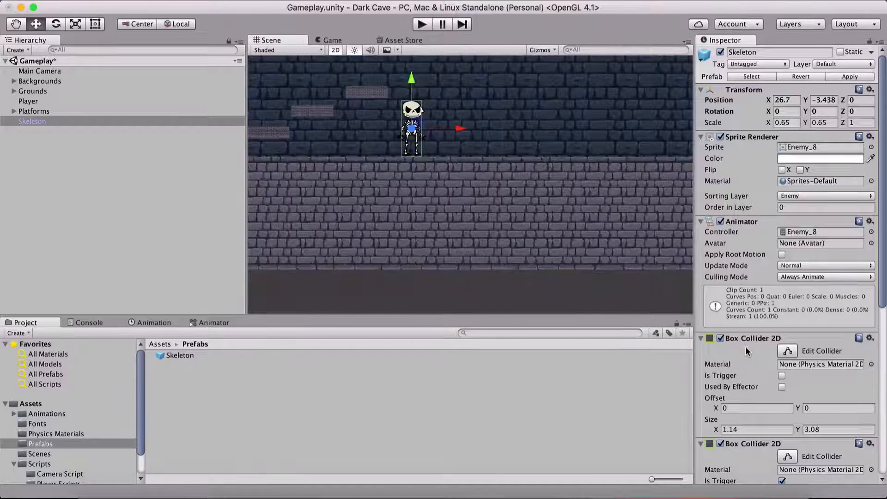
{"action": "scroll", "coordinate": [744, 346], "scroll_direction": "down", "scroll_amount": 8}
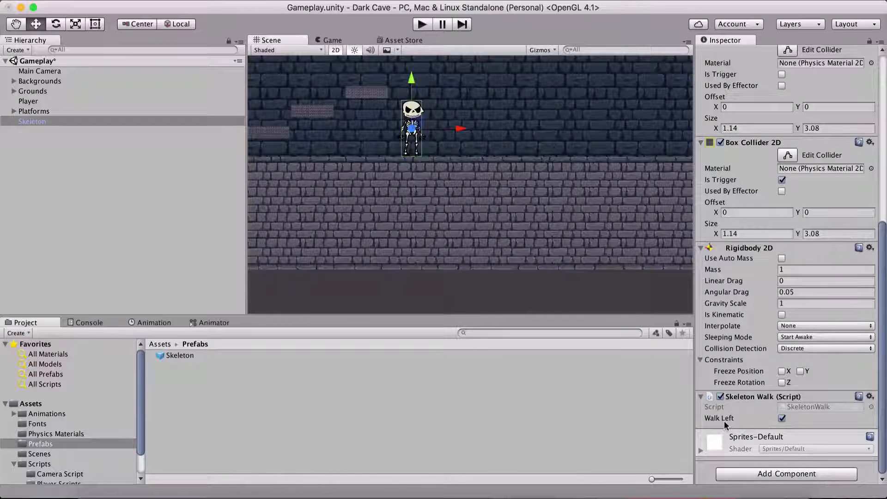
{"action": "left_click", "coordinate": [782, 419]}
Step: Create an empty game object in the scene and name it Skeletons
{"action": "left_click", "coordinate": [168, 1]}
{"action": "left_click", "coordinate": [193, 8]}
{"action": "left_click", "coordinate": [92, 132]}
{"action": "key", "text": "Return"}
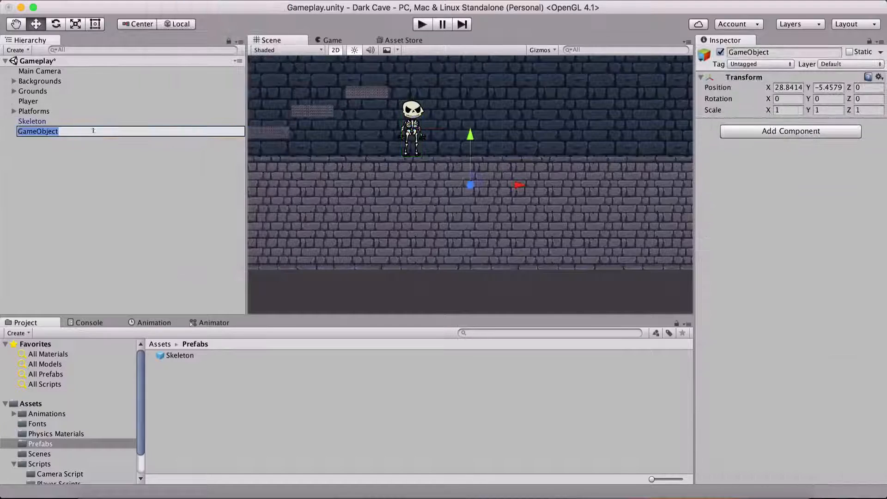
{"action": "type", "text": "Ene"}
{"action": "key", "text": "BackSpace"}
{"action": "type", "text": "Ske"}
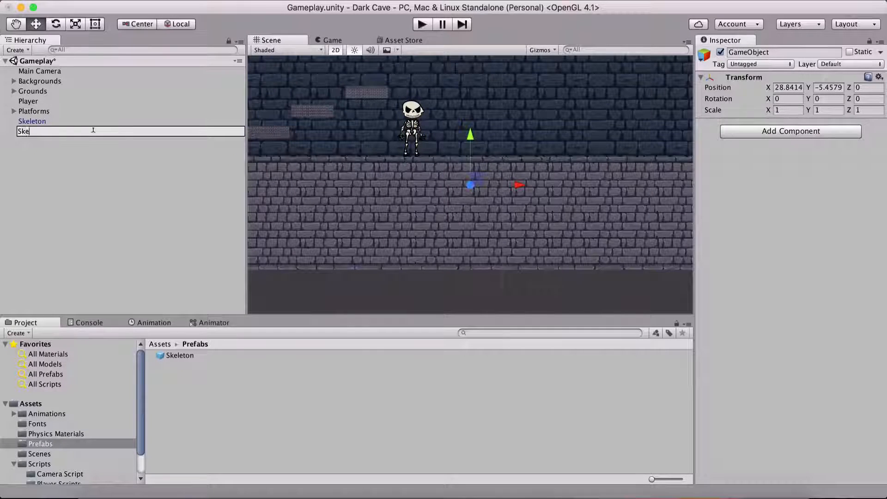
{"action": "type", "text": "letons"}
{"action": "key", "text": "Return"}
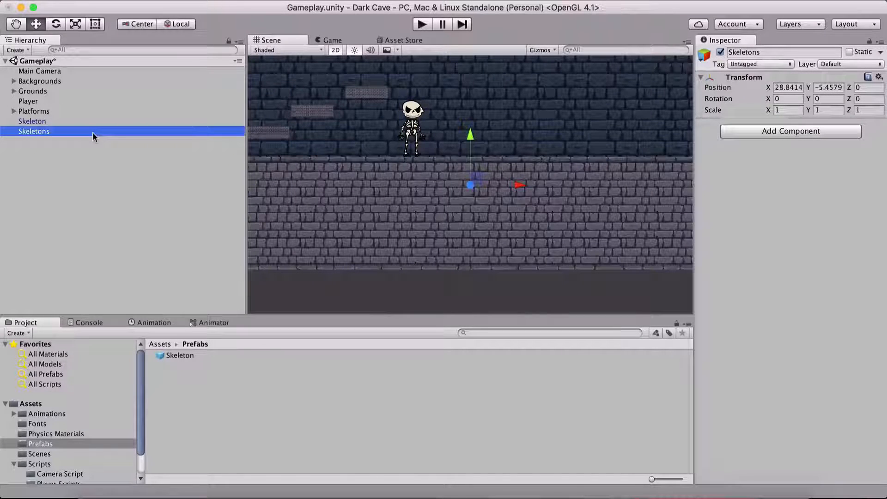
Step: Set the Skeletons object's position to X 0, Y 0, and make the Skeleton its child
{"action": "left_click", "coordinate": [775, 88]}
{"action": "type", "text": "0"}
{"action": "key", "text": "Tab"}
{"action": "type", "text": "0"}
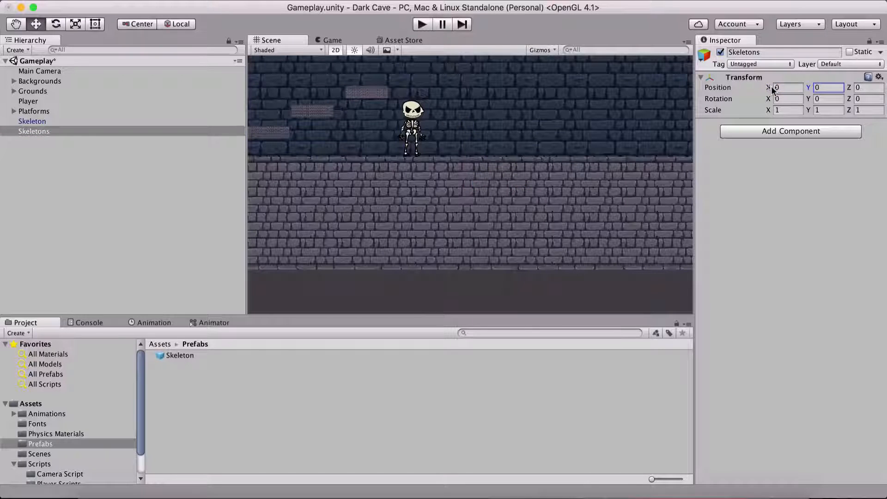
{"action": "left_click_drag", "start_coordinate": [37, 121], "coordinate": [36, 131]}
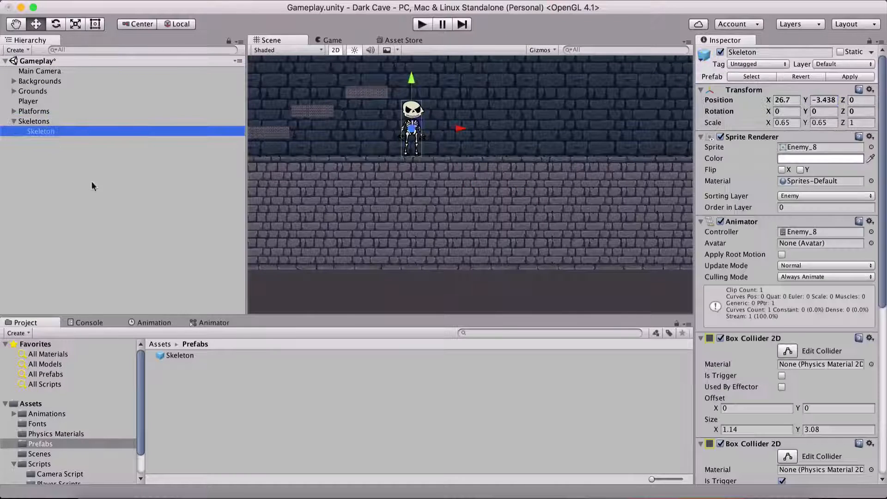
Step: Add a second instance of the Skeleton prefab as a child of the Skeletons object
{"action": "scroll", "coordinate": [446, 177], "scroll_direction": "down", "scroll_amount": 3}
{"action": "scroll", "coordinate": [447, 174], "scroll_direction": "down", "scroll_amount": 3}
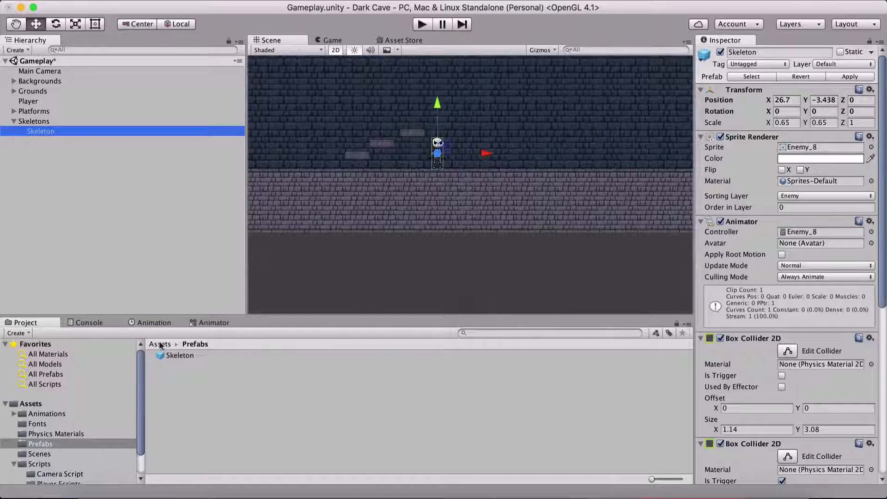
{"action": "left_click_drag", "start_coordinate": [179, 355], "coordinate": [43, 132]}
{"action": "scroll", "coordinate": [332, 182], "scroll_direction": "up", "scroll_amount": 2}
Step: Move the second Skeleton along the ground past the second staircase to about X 61.41, keeping Y -3.34
{"action": "scroll", "coordinate": [337, 182], "scroll_direction": "down", "scroll_amount": 8}
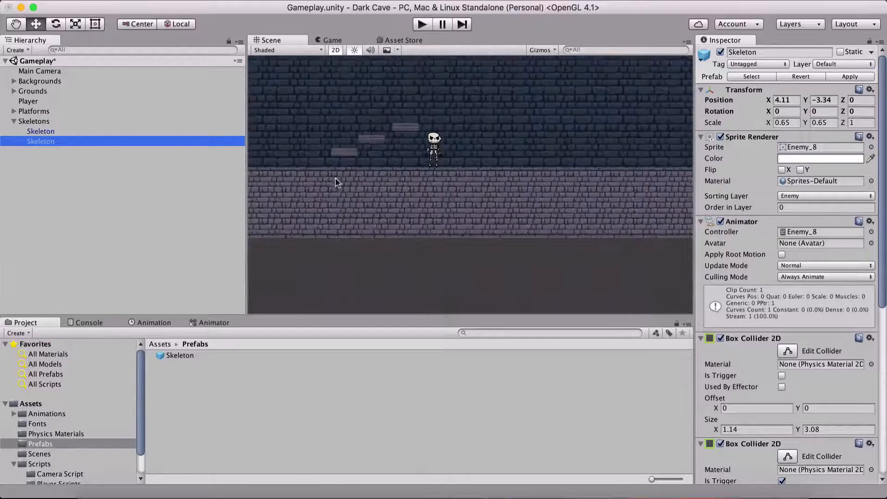
{"action": "left_click_drag", "start_coordinate": [375, 179], "coordinate": [644, 182]}
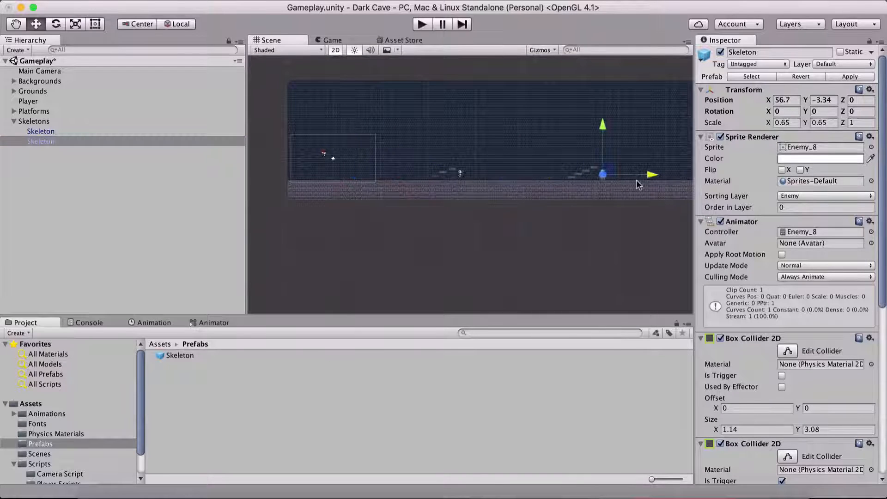
{"action": "middle_click_drag", "start_coordinate": [616, 194], "coordinate": [477, 187]}
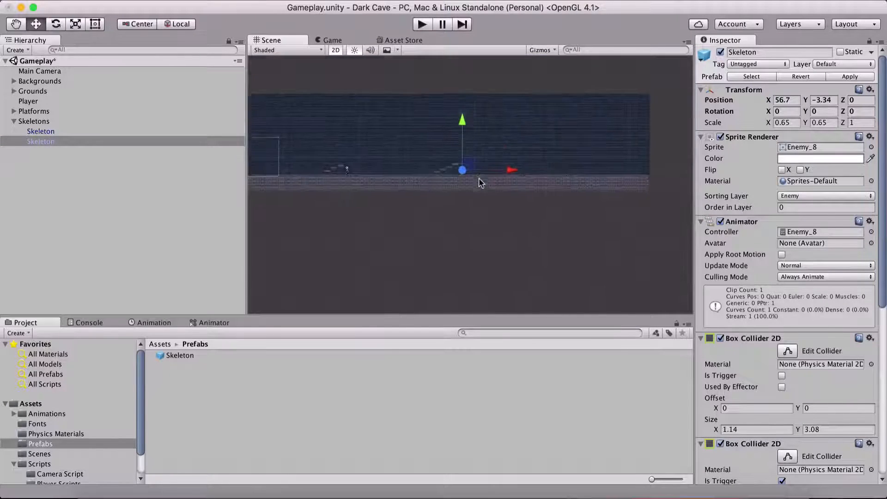
{"action": "scroll", "coordinate": [463, 225], "scroll_direction": "up", "scroll_amount": 5}
{"action": "scroll", "coordinate": [451, 192], "scroll_direction": "up", "scroll_amount": 3}
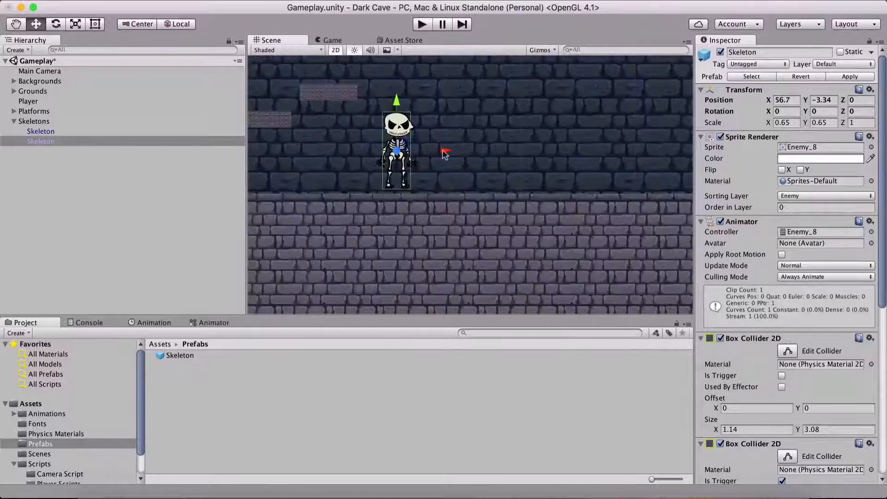
{"action": "left_click_drag", "start_coordinate": [445, 154], "coordinate": [619, 147]}
{"action": "scroll", "coordinate": [574, 213], "scroll_direction": "up", "scroll_amount": 5}
{"action": "scroll", "coordinate": [568, 215], "scroll_direction": "down", "scroll_amount": 5}
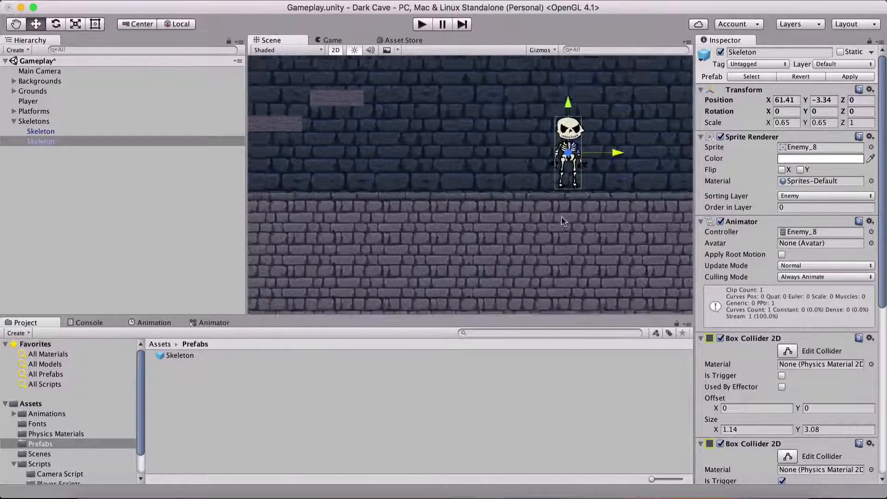
{"action": "scroll", "coordinate": [448, 219], "scroll_direction": "down", "scroll_amount": 6}
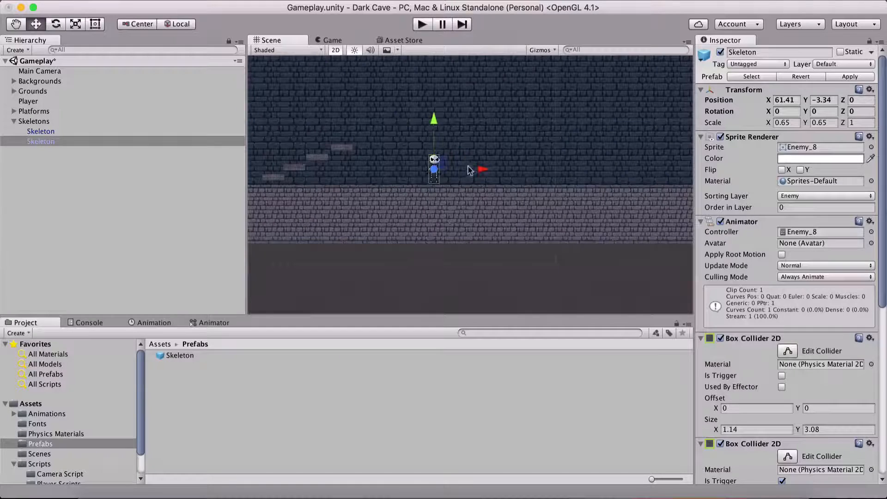
Step: Turn off Walk Left in the Skeleton Walk script of the second Skeleton
{"action": "left_click", "coordinate": [468, 170]}
{"action": "left_click", "coordinate": [435, 167]}
{"action": "scroll", "coordinate": [439, 162], "scroll_direction": "up", "scroll_amount": 5}
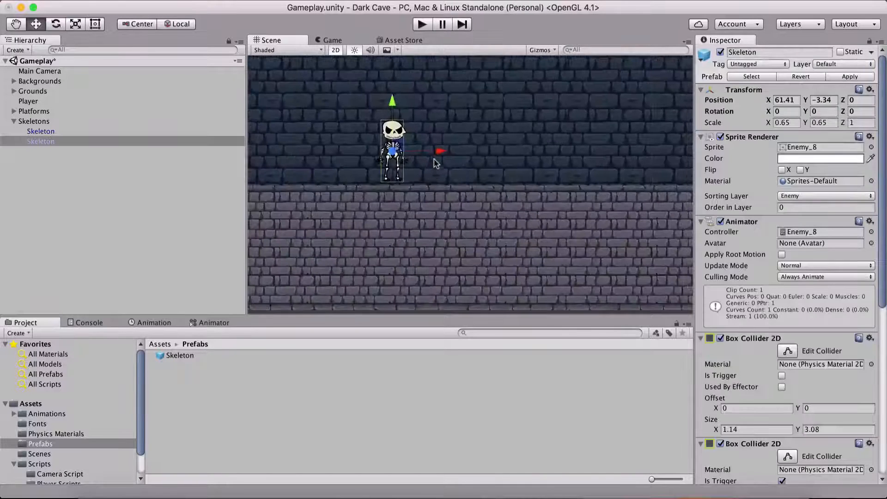
{"action": "scroll", "coordinate": [809, 332], "scroll_direction": "down", "scroll_amount": 10}
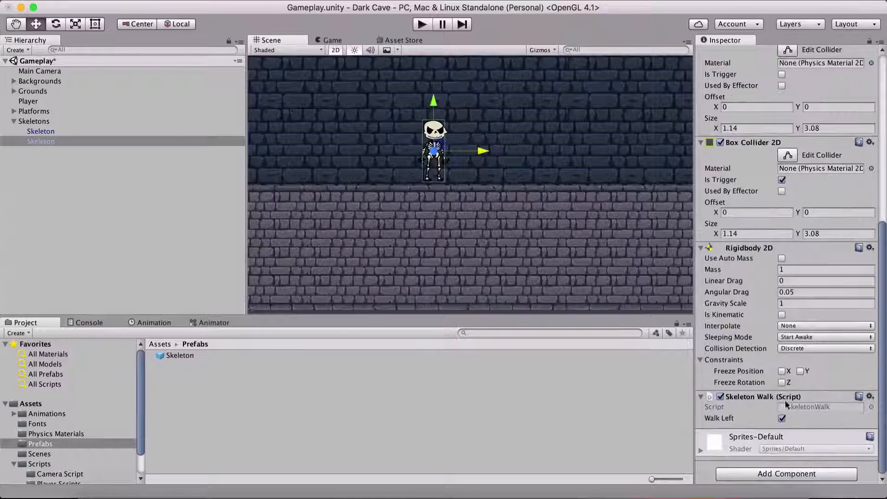
{"action": "left_click", "coordinate": [781, 418]}
Step: Run the game, watch how both skeletons move in the Scene view, and stop it again
{"action": "scroll", "coordinate": [358, 201], "scroll_direction": "up", "scroll_amount": 2}
{"action": "scroll", "coordinate": [388, 199], "scroll_direction": "down", "scroll_amount": 6}
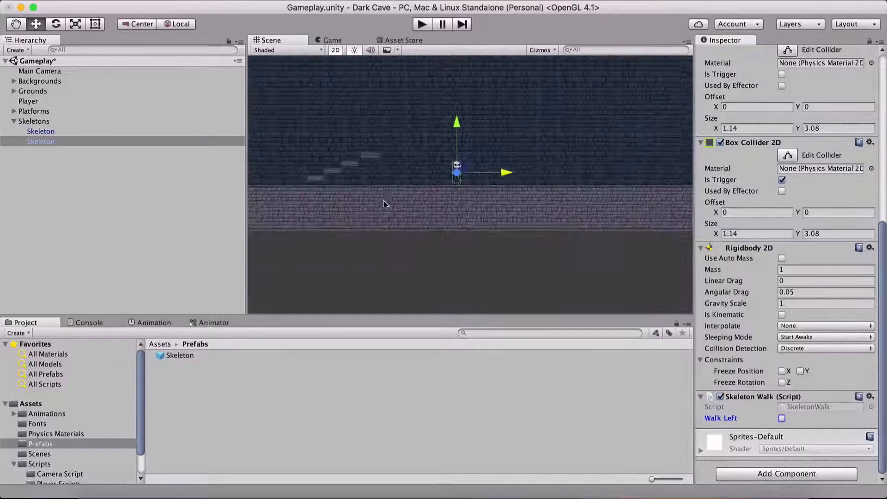
{"action": "left_click", "coordinate": [422, 24]}
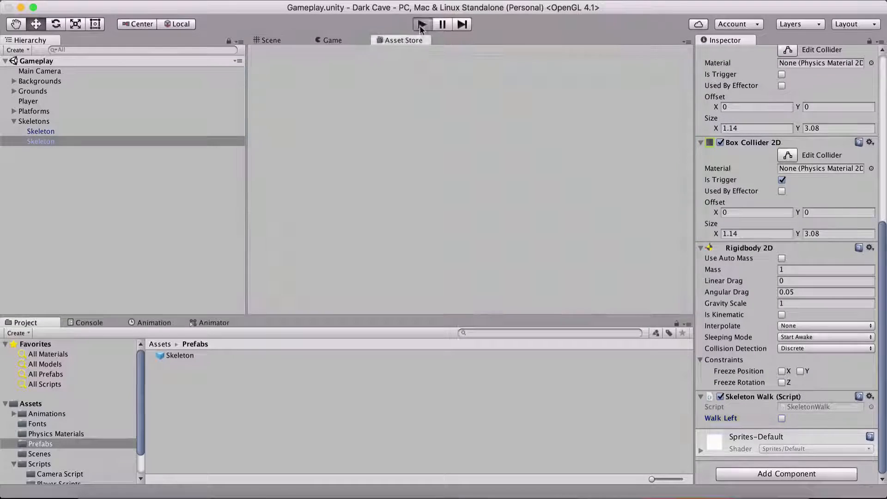
{"action": "left_click", "coordinate": [271, 40]}
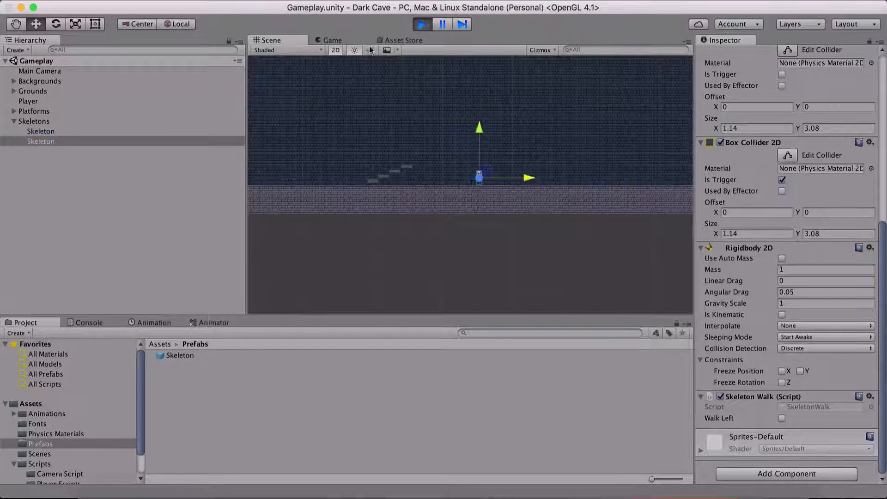
{"action": "scroll", "coordinate": [481, 162], "scroll_direction": "up", "scroll_amount": 3}
{"action": "scroll", "coordinate": [460, 171], "scroll_direction": "down", "scroll_amount": 8}
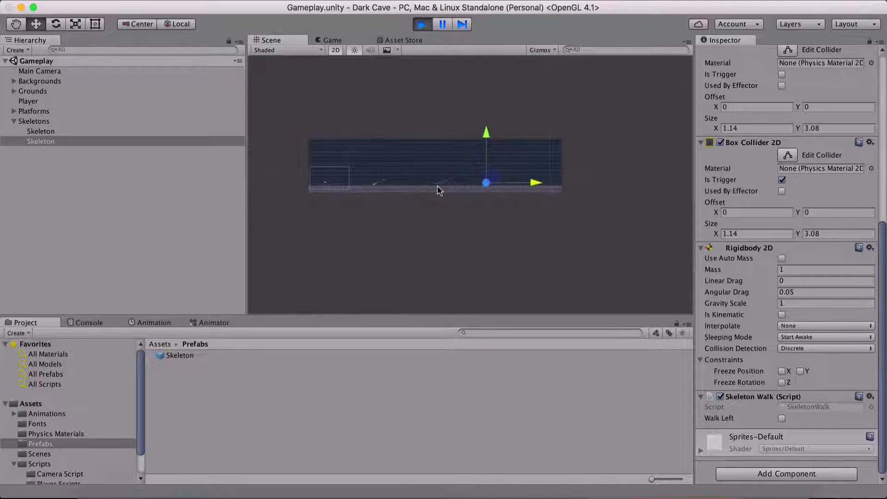
{"action": "scroll", "coordinate": [457, 189], "scroll_direction": "up", "scroll_amount": 3}
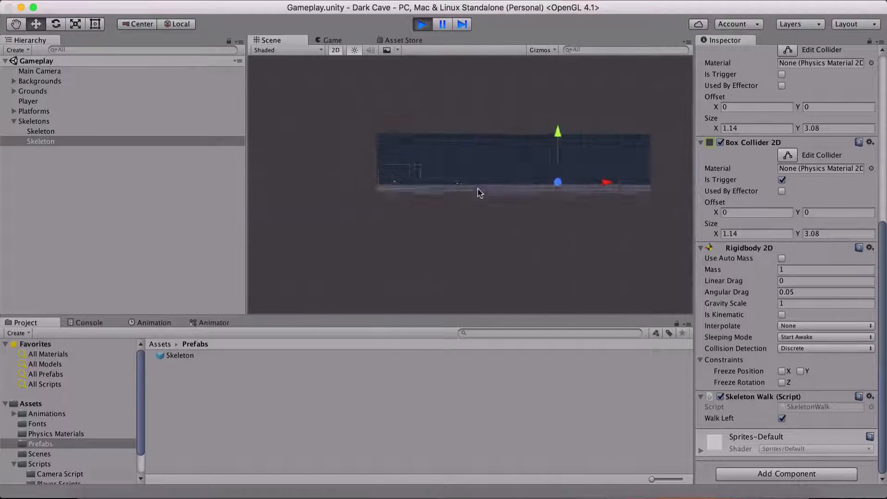
{"action": "scroll", "coordinate": [477, 189], "scroll_direction": "up", "scroll_amount": 5}
{"action": "scroll", "coordinate": [525, 185], "scroll_direction": "down", "scroll_amount": 3}
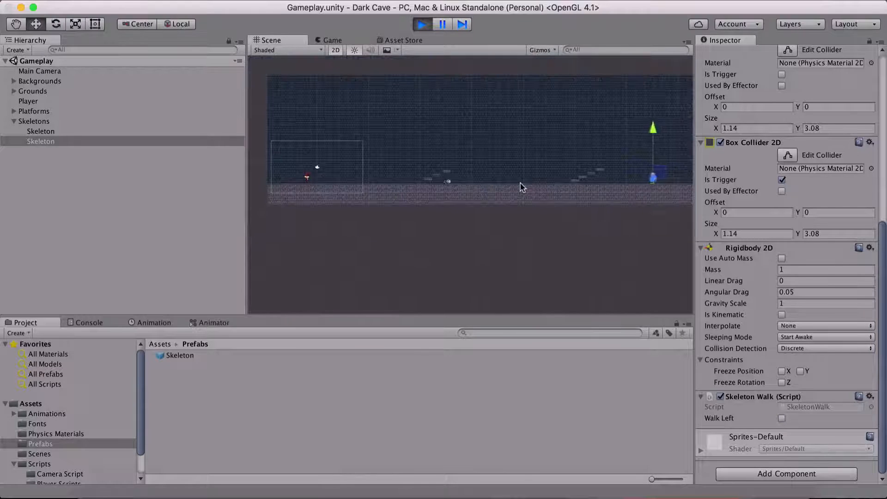
{"action": "left_click", "coordinate": [422, 24]}
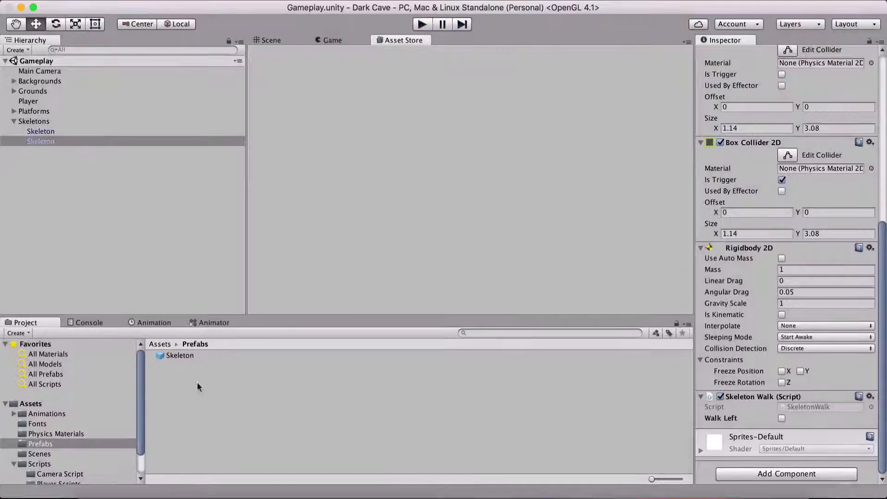
{"action": "left_click", "coordinate": [271, 40]}
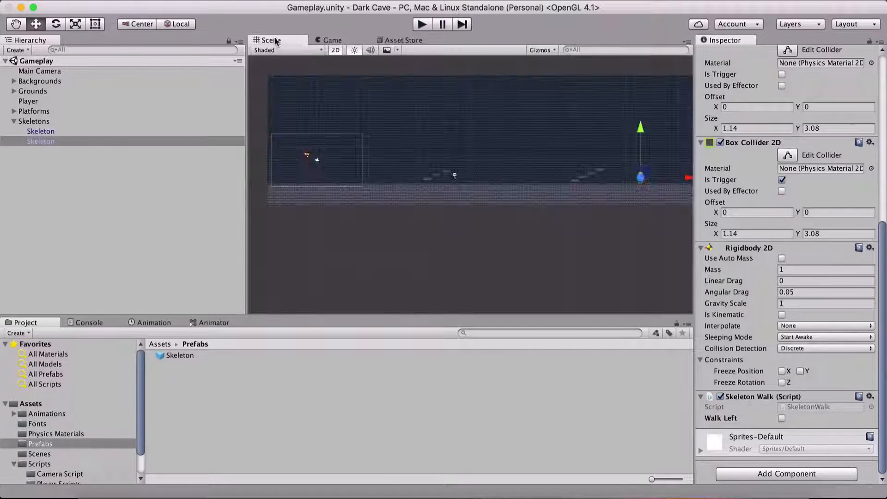
Step: Freeze the Z rotation in the Rigidbody 2D constraints of the Skeleton prefab
{"action": "left_click", "coordinate": [176, 356]}
{"action": "scroll", "coordinate": [827, 277], "scroll_direction": "down", "scroll_amount": 2}
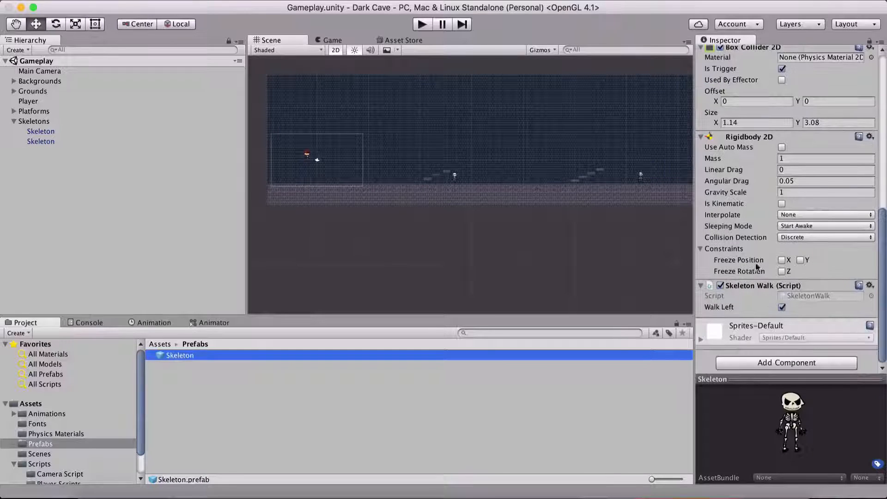
{"action": "left_click", "coordinate": [781, 272]}
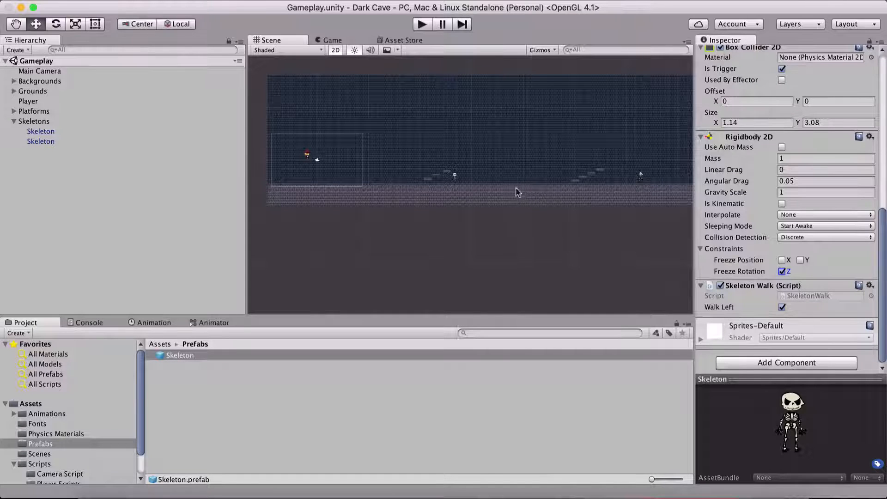
Step: Run the game, check in the Scene view how the skeleton by the first staircase walks with frozen rotation, and stop it
{"action": "scroll", "coordinate": [447, 213], "scroll_direction": "down", "scroll_amount": 3}
{"action": "scroll", "coordinate": [447, 211], "scroll_direction": "up", "scroll_amount": 8}
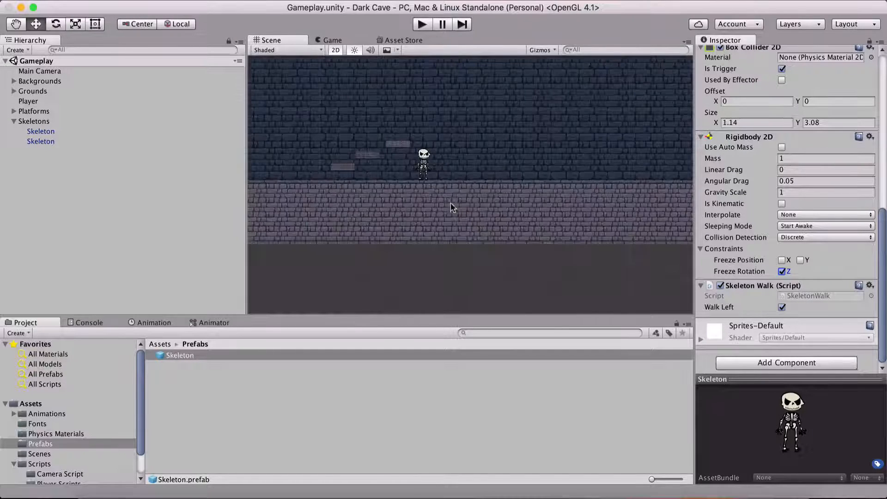
{"action": "scroll", "coordinate": [450, 206], "scroll_direction": "up", "scroll_amount": 3}
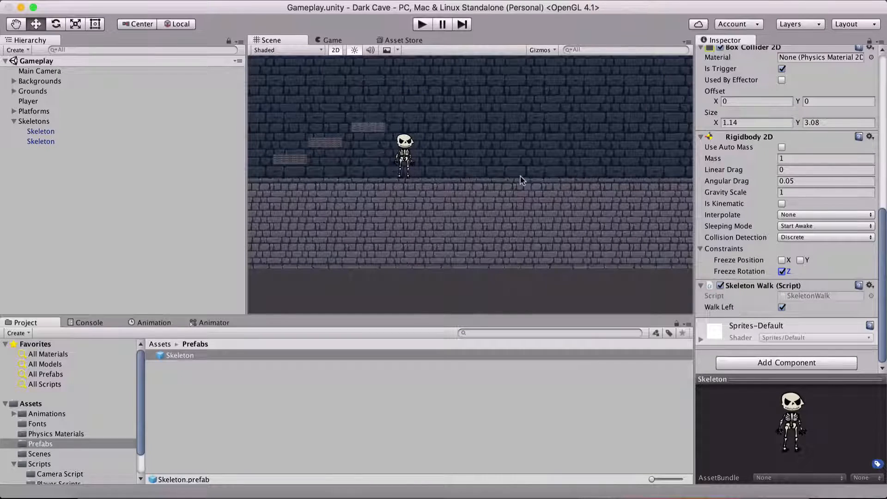
{"action": "left_click", "coordinate": [414, 27]}
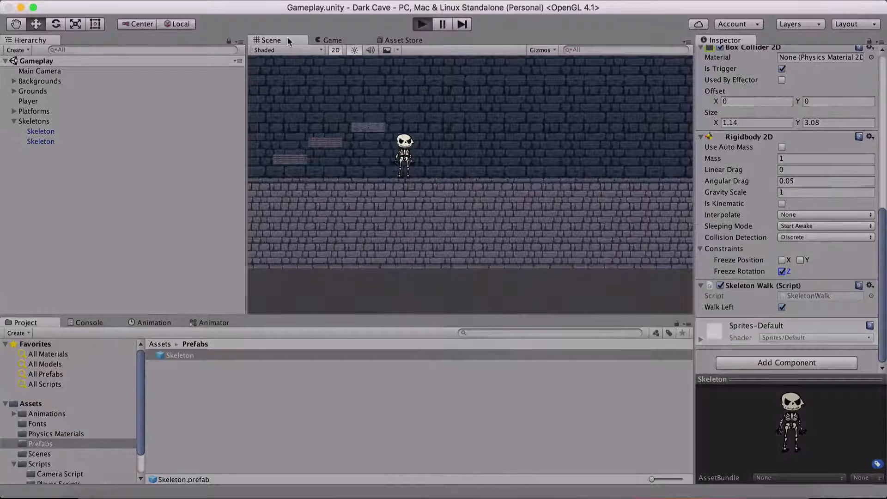
{"action": "scroll", "coordinate": [420, 167], "scroll_direction": "up", "scroll_amount": 3}
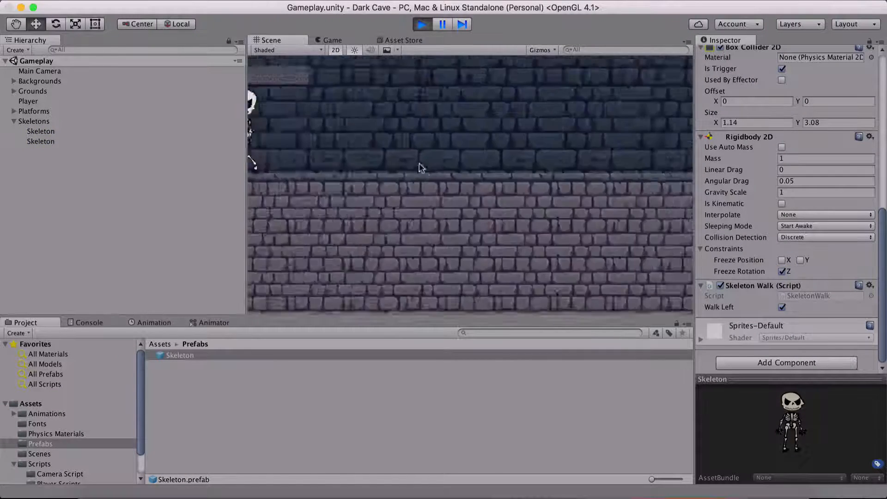
{"action": "scroll", "coordinate": [418, 171], "scroll_direction": "down", "scroll_amount": 5}
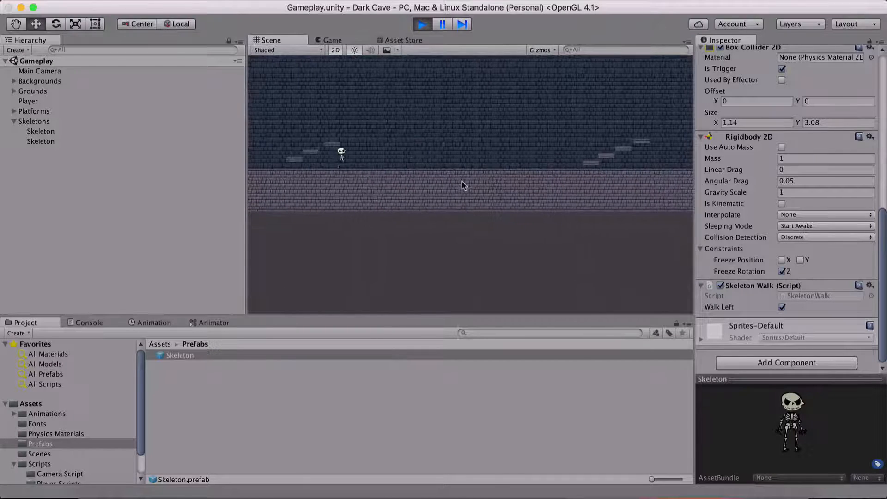
{"action": "left_click", "coordinate": [421, 25]}
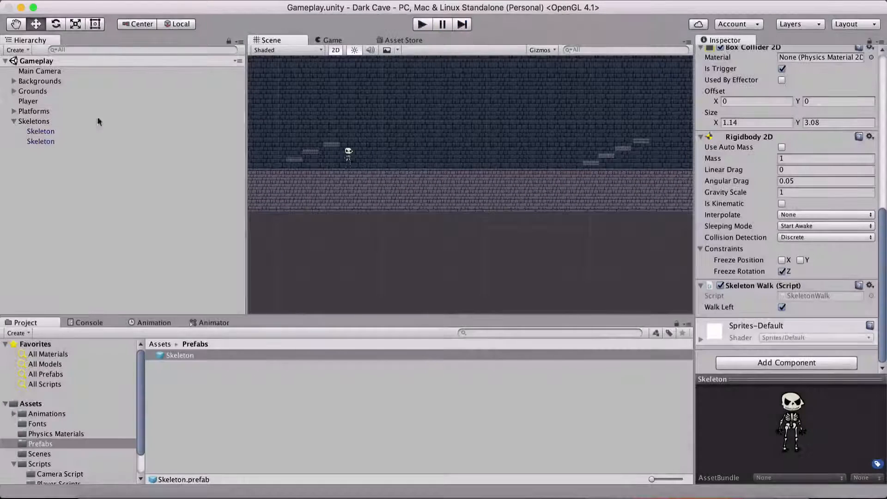
Step: In the Skeleton Walk scripts, turn off Walk Left for the first Skeleton and turn it on for the second Skeleton
{"action": "left_click", "coordinate": [51, 131]}
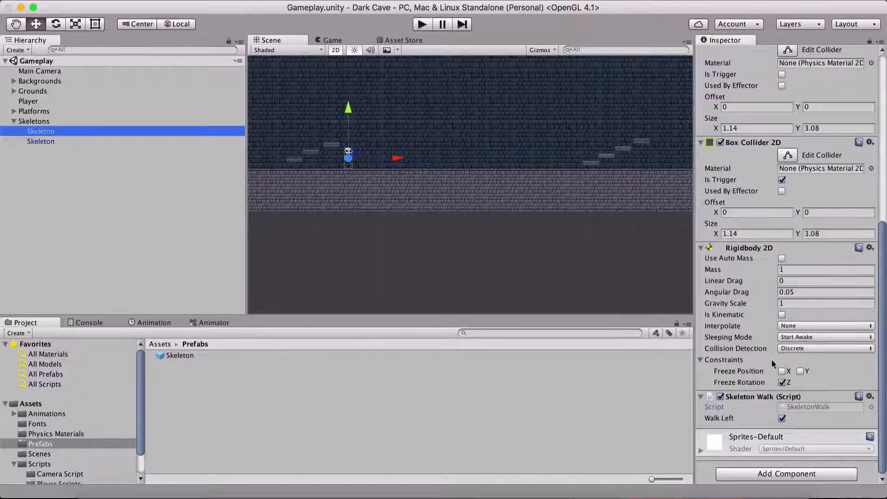
{"action": "left_click", "coordinate": [781, 419]}
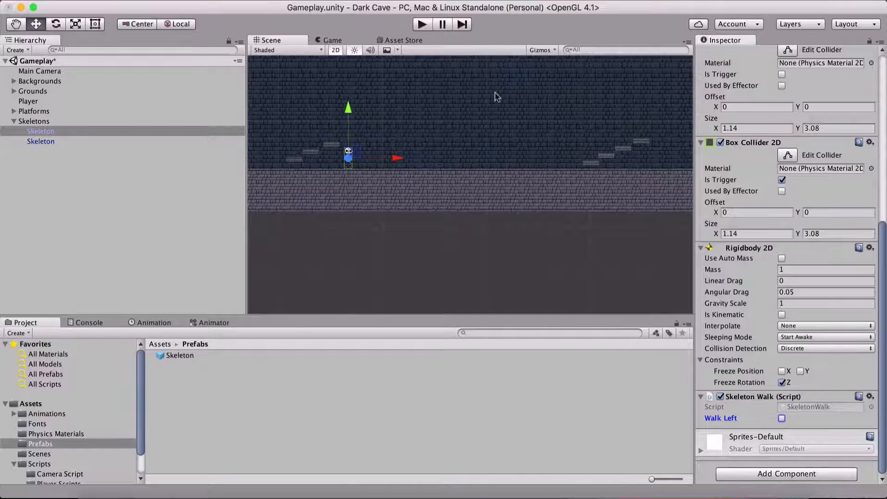
{"action": "scroll", "coordinate": [557, 176], "scroll_direction": "up", "scroll_amount": 5}
{"action": "scroll", "coordinate": [557, 178], "scroll_direction": "down", "scroll_amount": 8}
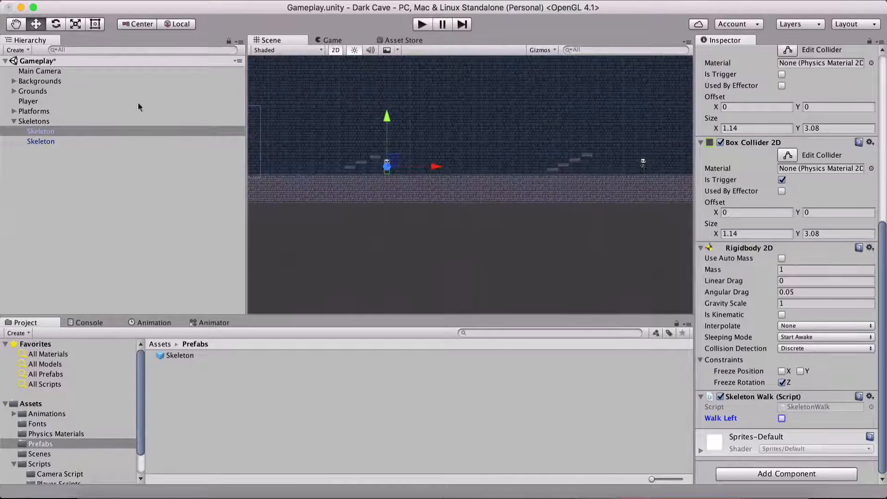
{"action": "left_click", "coordinate": [40, 142]}
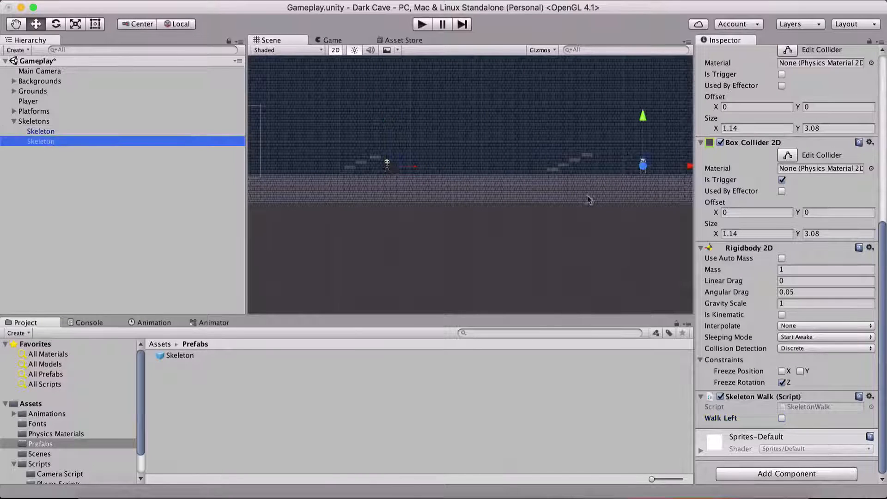
{"action": "left_click", "coordinate": [781, 419]}
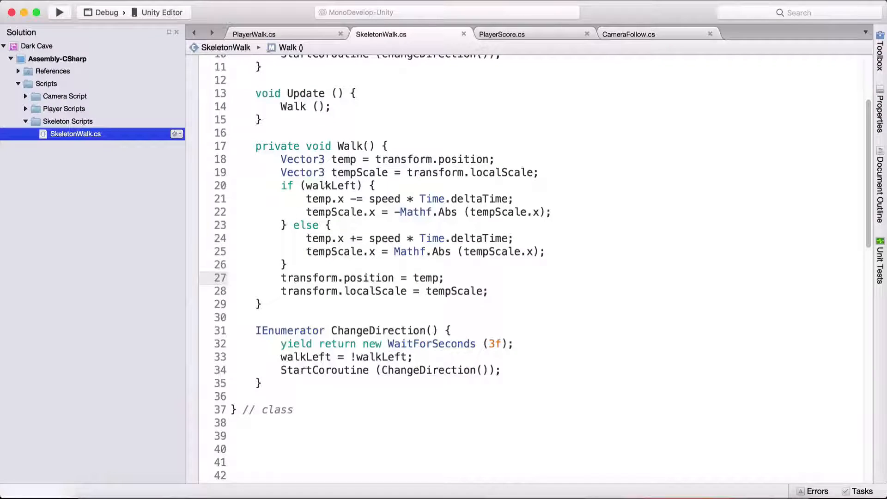
Step: Switch to MonoDevelop and examine how the walkLeft branches of the Walk method in SkeletonWalk.cs set the movement and scale direction
{"action": "left_click_drag", "start_coordinate": [300, 185], "coordinate": [458, 206]}
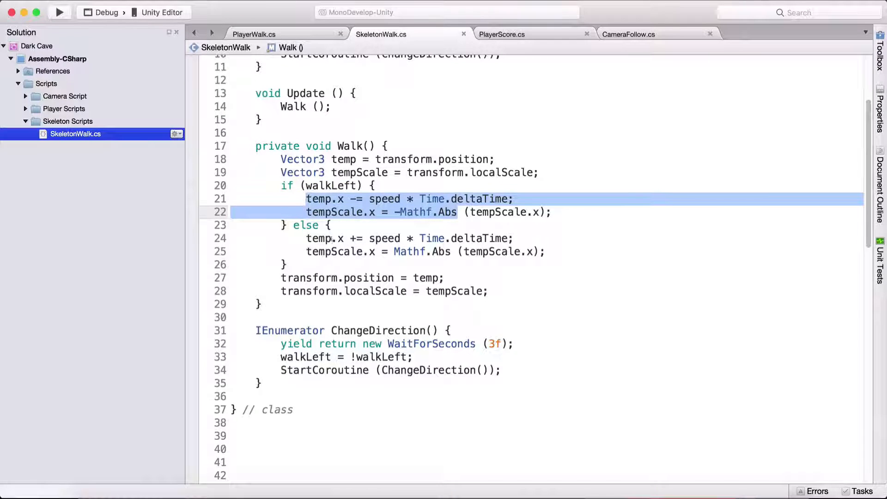
{"action": "left_click_drag", "start_coordinate": [306, 238], "coordinate": [502, 251]}
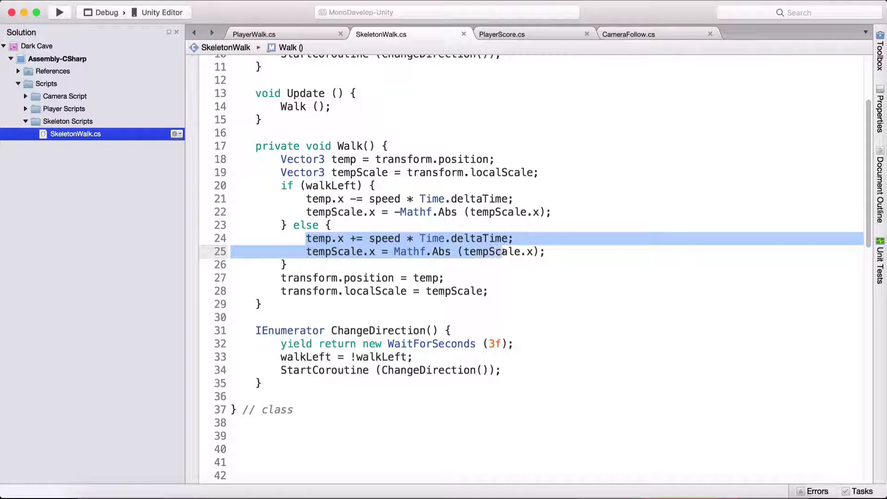
{"action": "right_click", "coordinate": [503, 253]}
{"action": "left_click", "coordinate": [504, 209]}
{"action": "scroll", "coordinate": [504, 207], "scroll_direction": "up", "scroll_amount": 3}
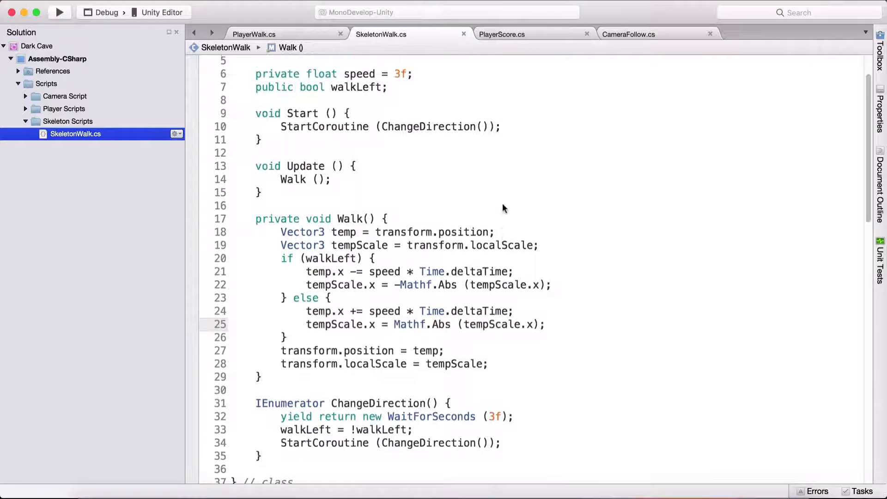
{"action": "scroll", "coordinate": [499, 202], "scroll_direction": "up", "scroll_amount": 2}
{"action": "scroll", "coordinate": [499, 203], "scroll_direction": "down", "scroll_amount": 2}
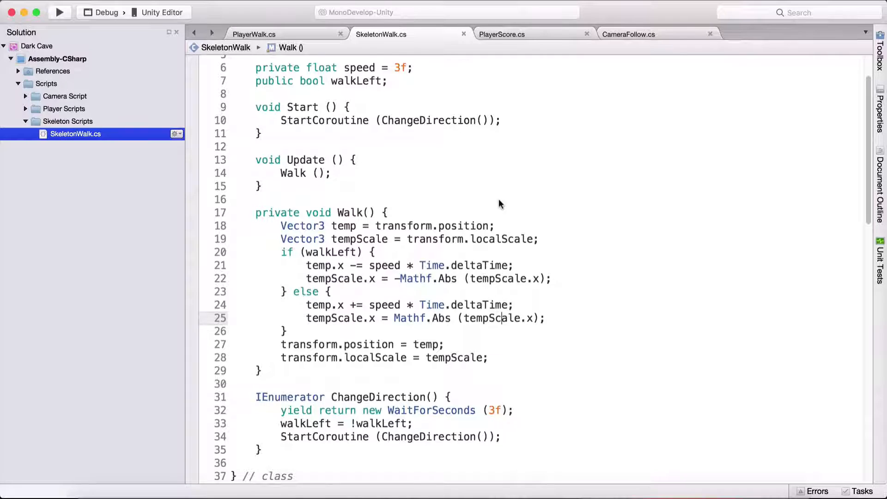
{"action": "scroll", "coordinate": [498, 199], "scroll_direction": "up", "scroll_amount": 1}
Step: Return to Unity, run the game to watch both skeletons walk with the swapped Walk Left settings, and stop it
{"action": "left_click", "coordinate": [233, 491]}
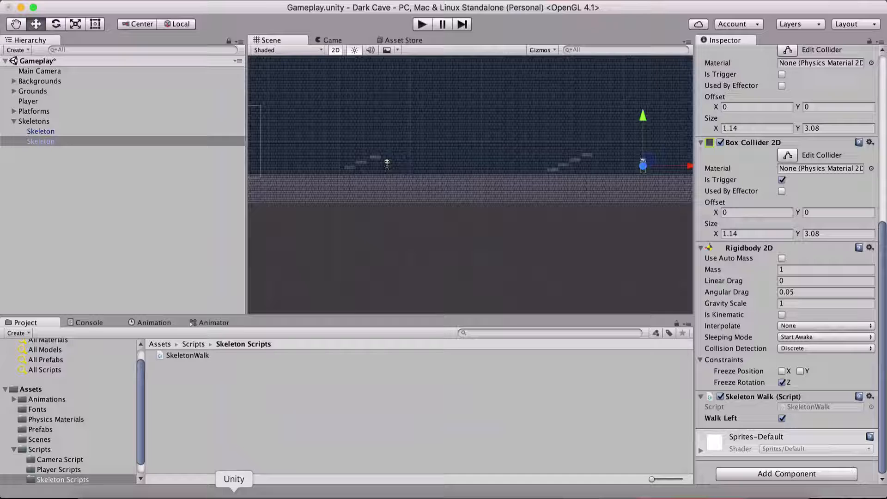
{"action": "left_click", "coordinate": [422, 24]}
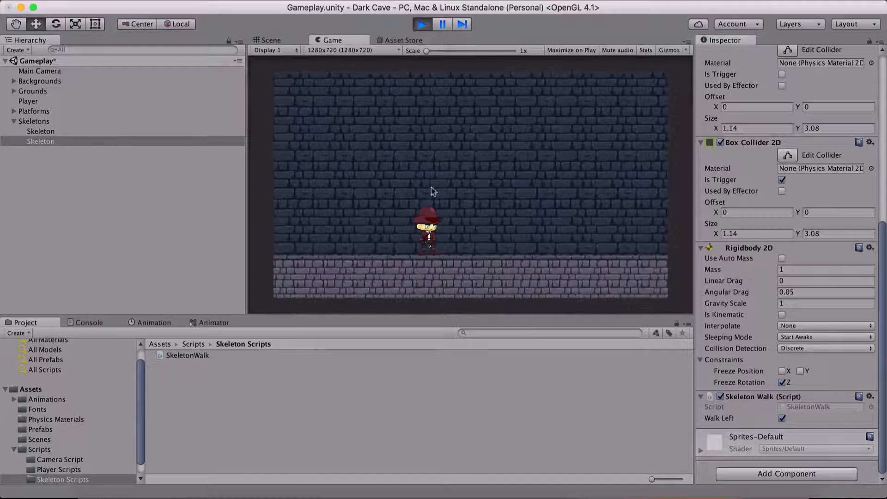
{"action": "left_click", "coordinate": [295, 41]}
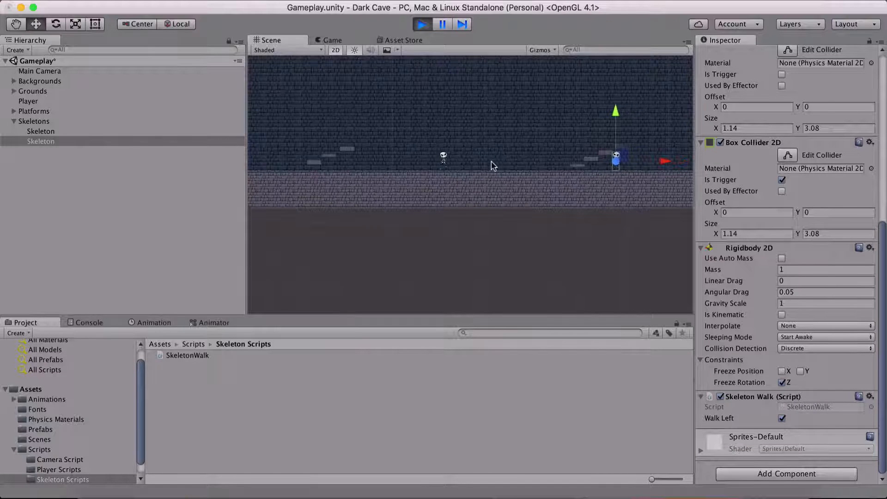
{"action": "scroll", "coordinate": [493, 170], "scroll_direction": "down", "scroll_amount": 5}
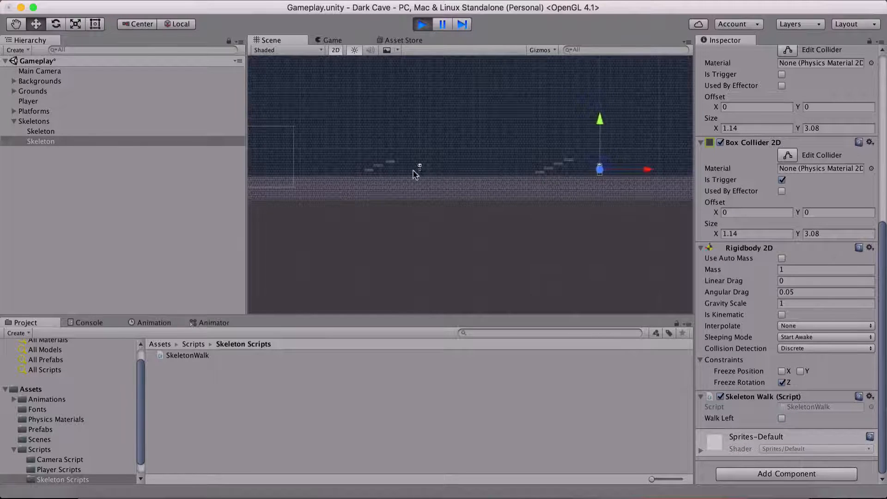
{"action": "scroll", "coordinate": [412, 170], "scroll_direction": "up", "scroll_amount": 3}
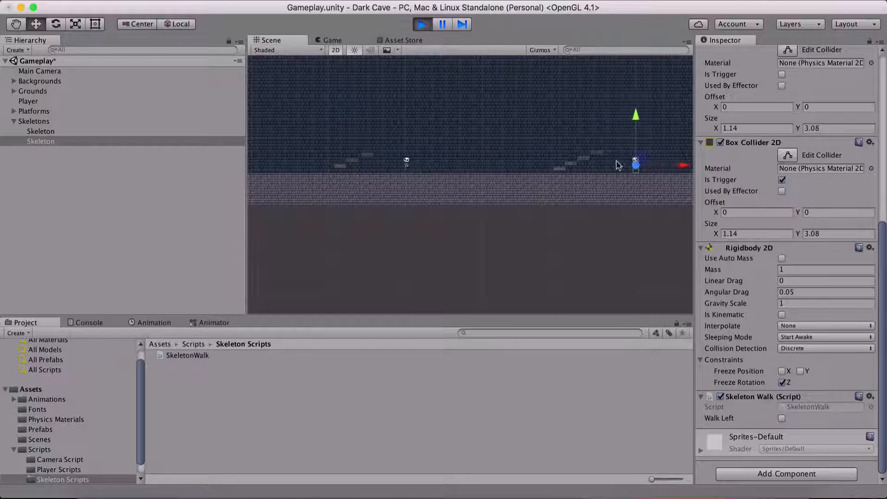
{"action": "left_click", "coordinate": [422, 25]}
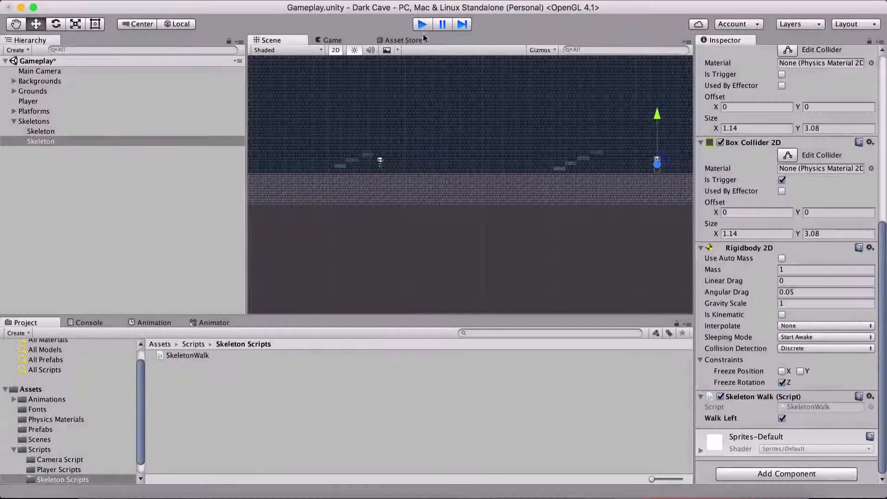
Step: Move the second Skeleton slightly farther along the ground, away from the second staircase
{"action": "left_click", "coordinate": [380, 164]}
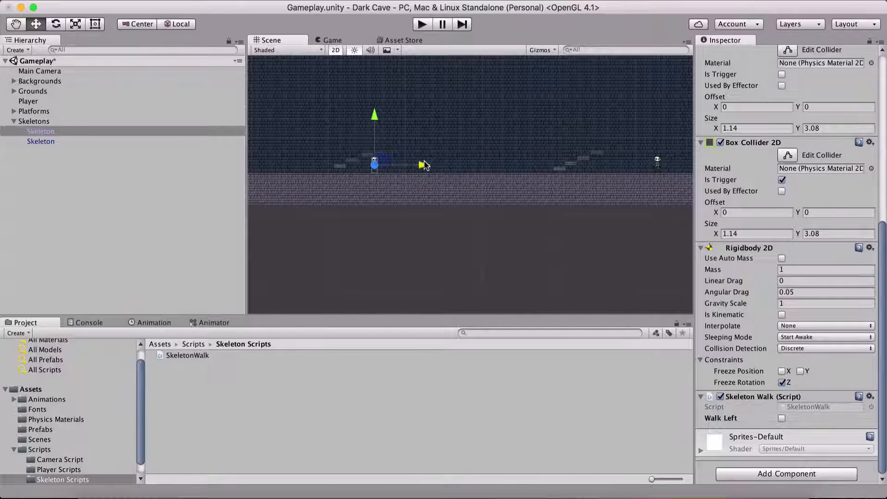
{"action": "left_click", "coordinate": [657, 162]}
{"action": "middle_click_drag", "start_coordinate": [661, 189], "coordinate": [596, 186]}
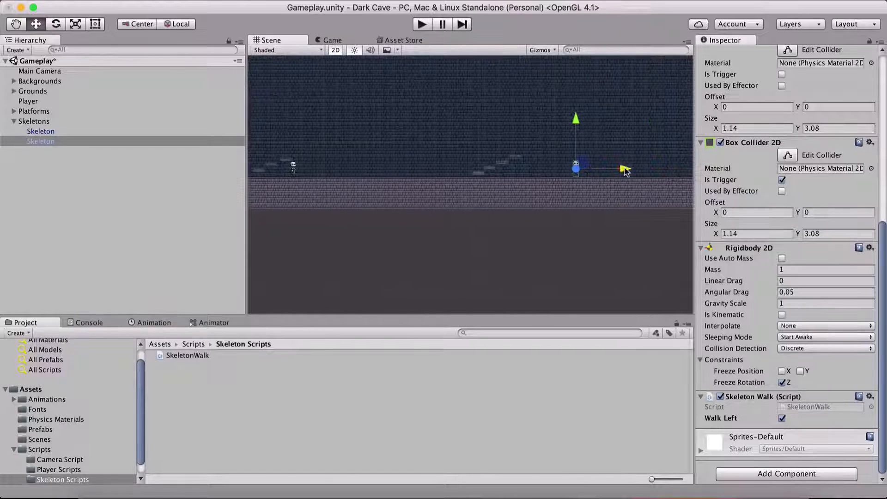
{"action": "left_click_drag", "start_coordinate": [625, 170], "coordinate": [631, 172]}
Step: Run the game to check the second skeleton's walking range near the second staircase in the Scene view, and stop it
{"action": "left_click", "coordinate": [421, 24]}
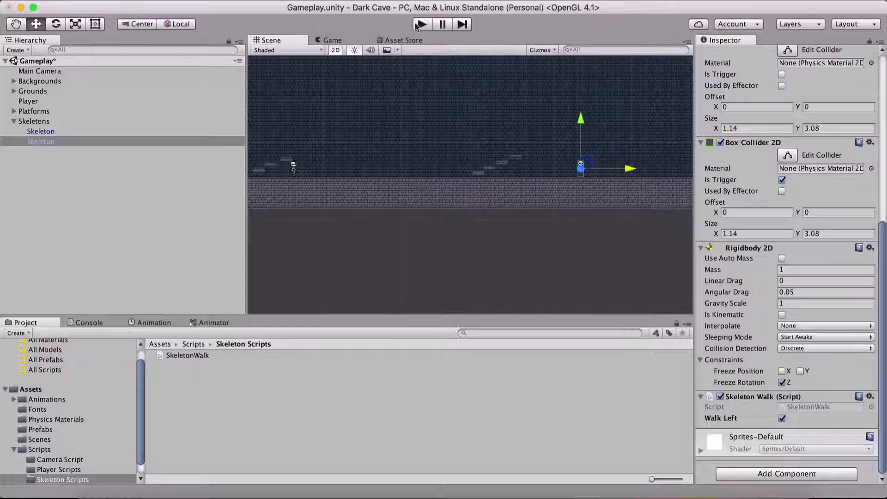
{"action": "left_click", "coordinate": [284, 40]}
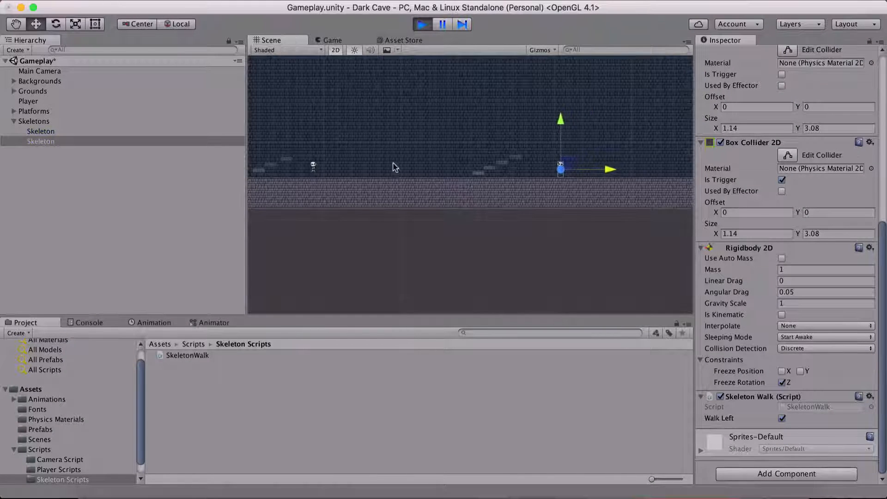
{"action": "left_click", "coordinate": [406, 278]}
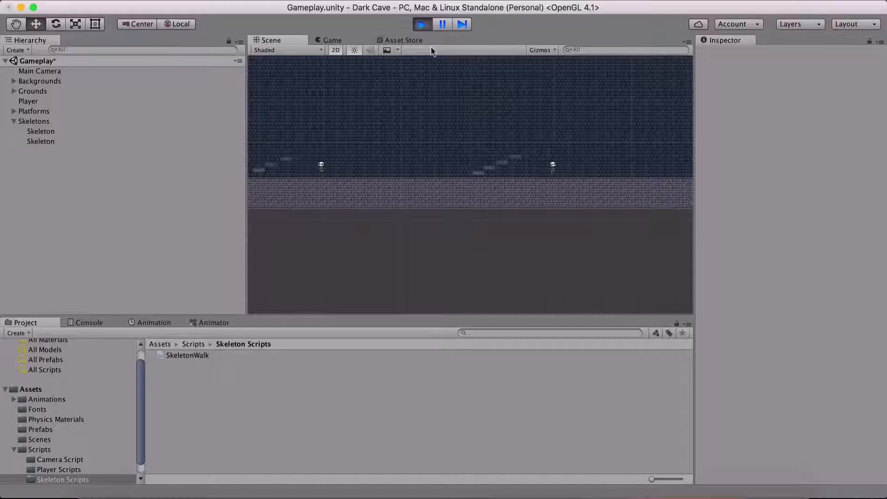
{"action": "left_click", "coordinate": [421, 24]}
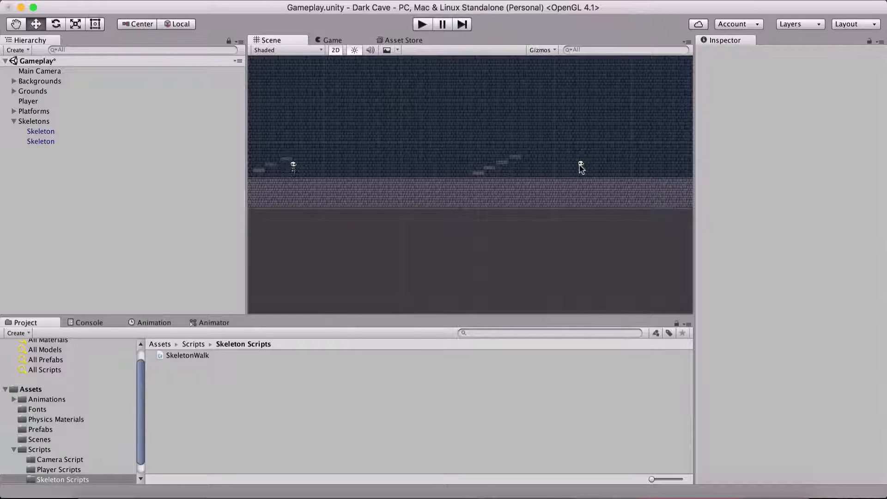
Step: Place the second Skeleton at X 63.65, Y -3.34, and run the game to watch both skeletons in the Scene view
{"action": "left_click", "coordinate": [581, 166]}
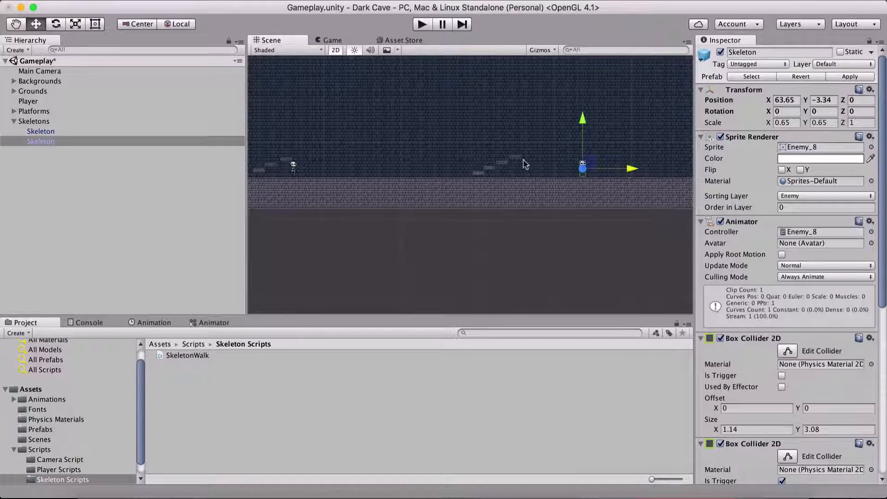
{"action": "left_click", "coordinate": [421, 24]}
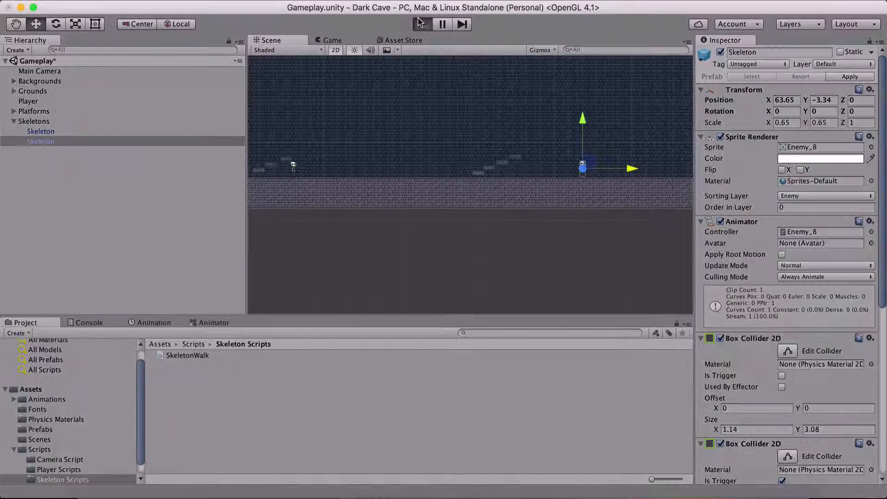
{"action": "left_click", "coordinate": [263, 39]}
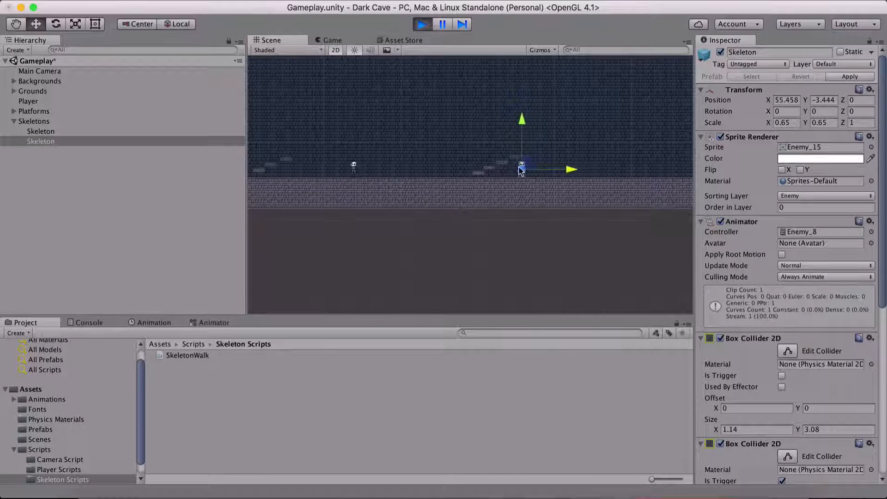
{"action": "left_click", "coordinate": [479, 233]}
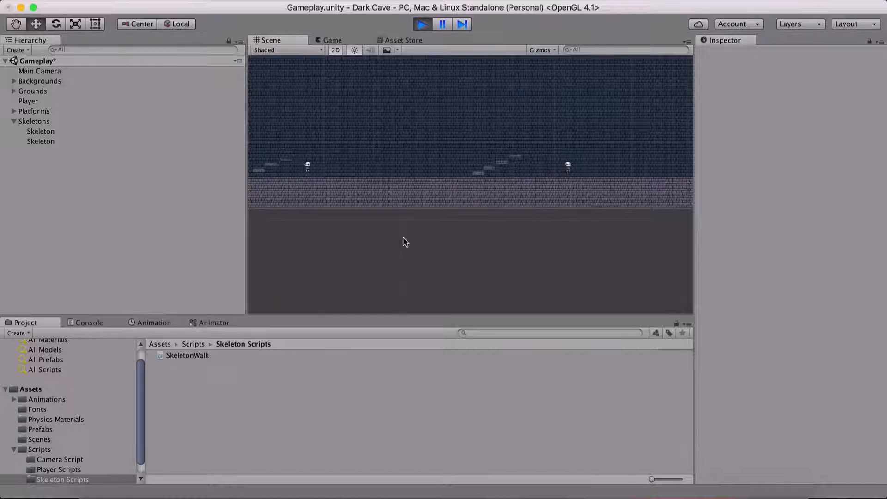
Step: Play in the Game view, jumping the player over the first staircase to the first skeleton, and stop the run
{"action": "left_click", "coordinate": [332, 40]}
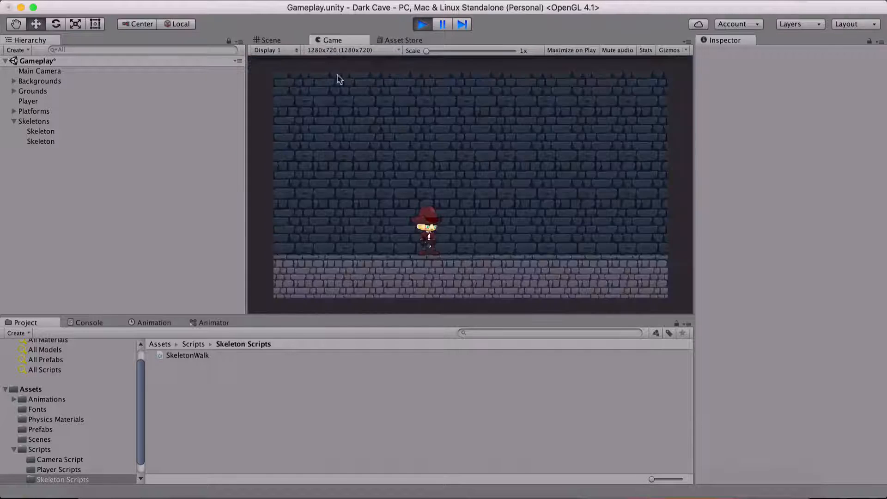
{"action": "key", "text": "Right"}
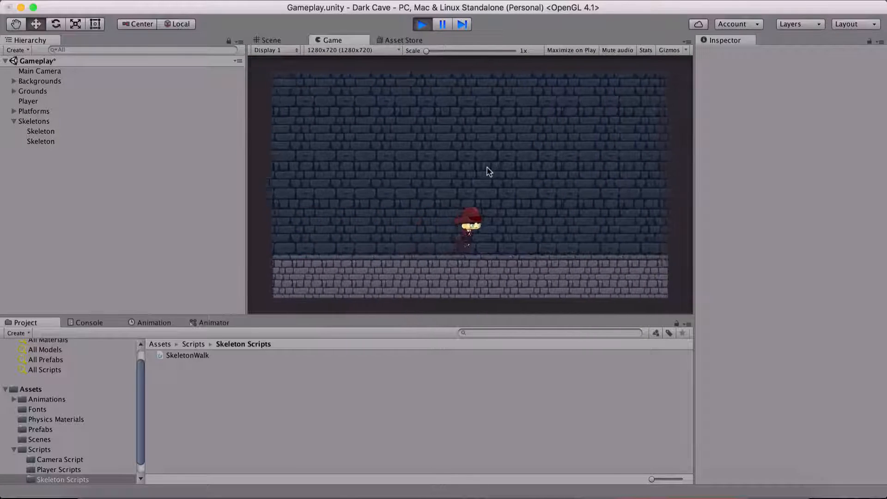
{"action": "key", "text": "Right"}
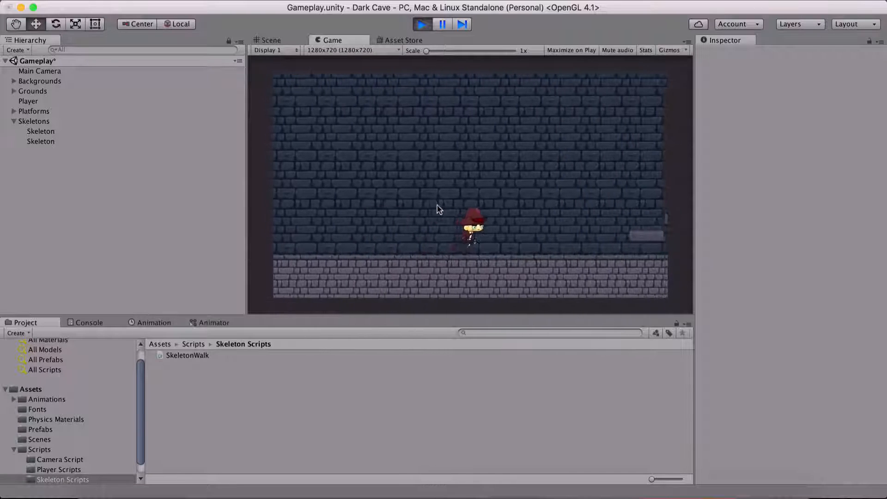
{"action": "key", "text": "Right"}
{"action": "key", "text": "space"}
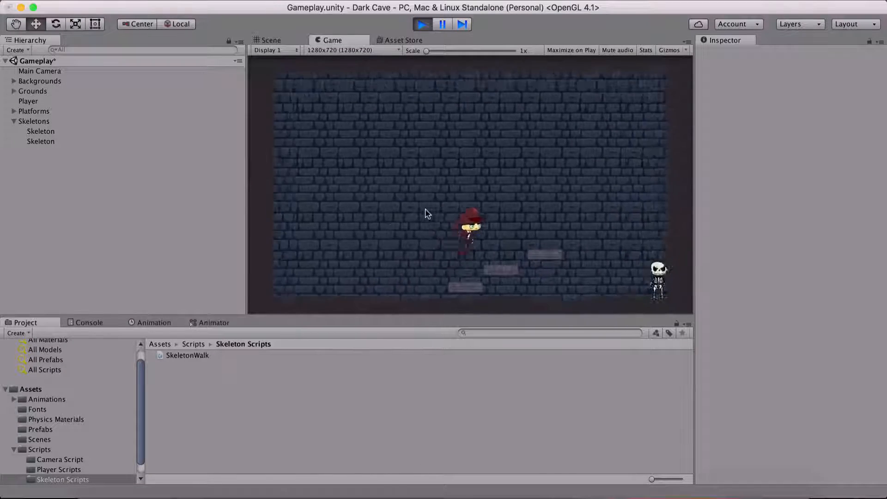
{"action": "key", "text": "Right"}
{"action": "key", "text": "space"}
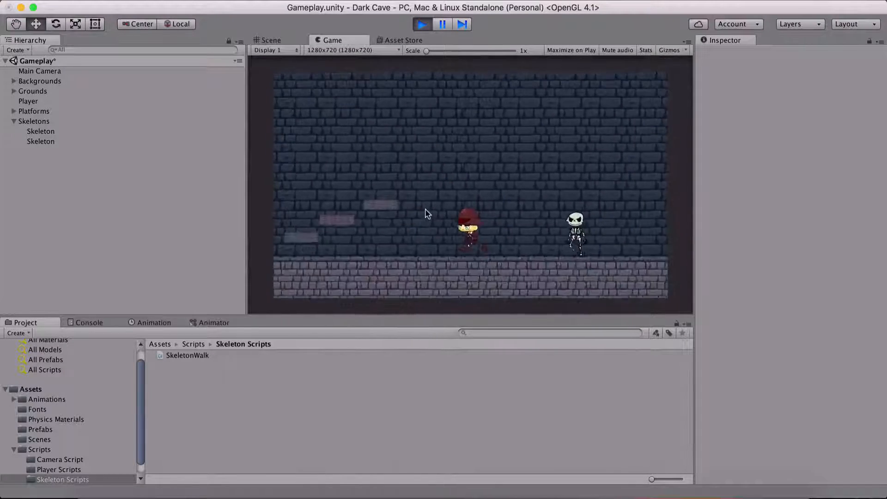
{"action": "key", "text": "Left"}
{"action": "key", "text": "space"}
{"action": "key", "text": "Right"}
{"action": "key", "text": "space"}
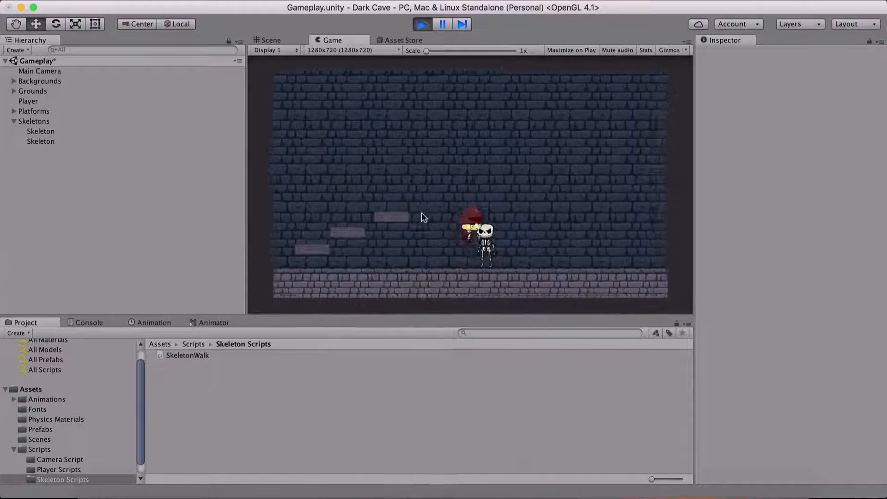
{"action": "left_click", "coordinate": [421, 24]}
Step: Run the game again and jump the player up the first staircase and over the first skeleton
{"action": "left_click", "coordinate": [429, 22]}
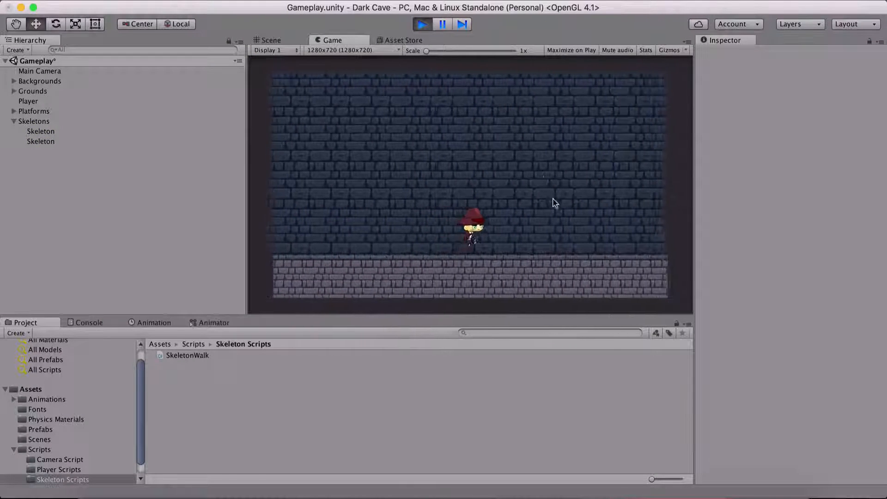
{"action": "key", "text": "Right"}
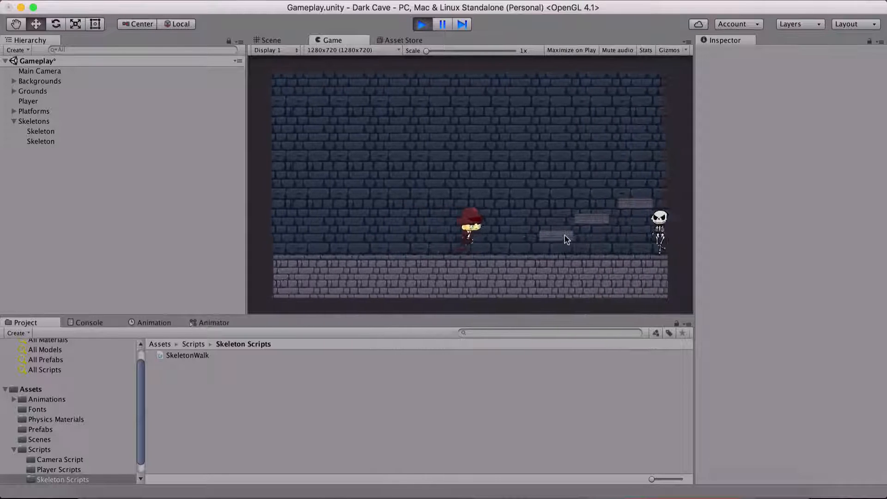
{"action": "key", "text": "space"}
{"action": "key", "text": "Left"}
{"action": "key", "text": "space"}
{"action": "key", "text": "Right"}
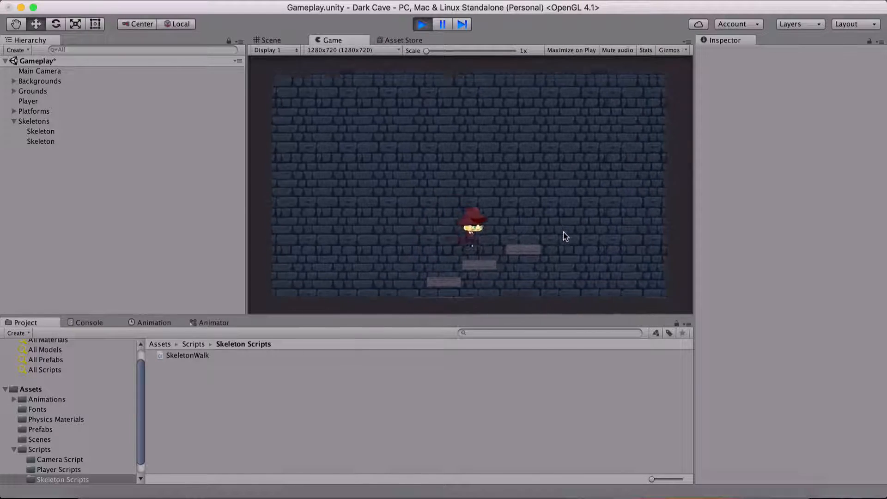
{"action": "key", "text": "space"}
{"action": "key", "text": "Right"}
{"action": "key", "text": "Right"}
{"action": "key", "text": "Left"}
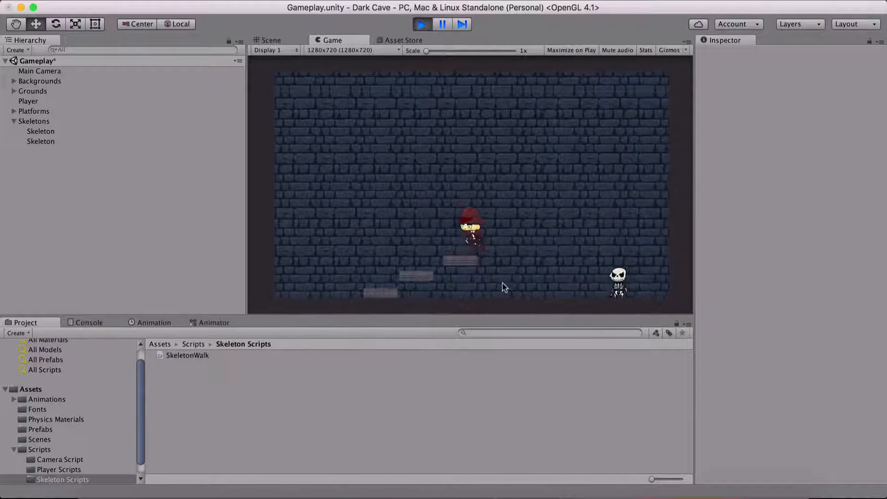
{"action": "key", "text": "Right"}
{"action": "key", "text": "space"}
{"action": "key", "text": "Right"}
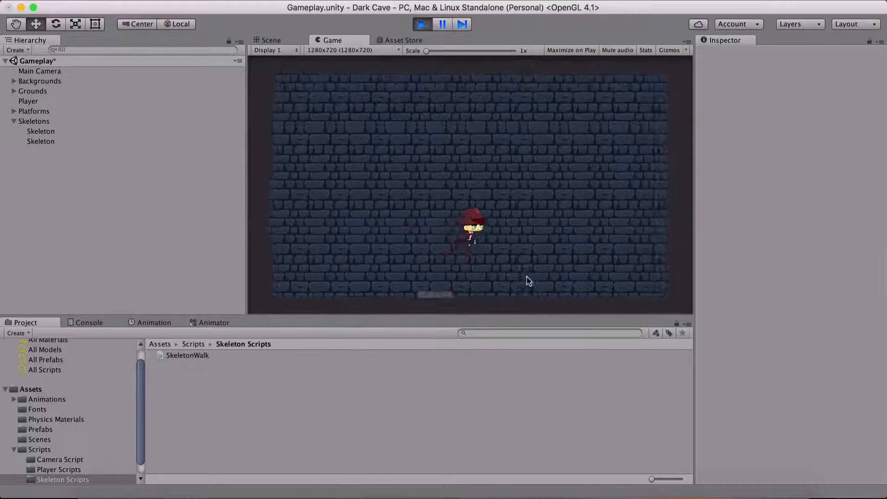
Step: Run the player on to the second staircase, climb it to test the spacing near the second skeleton, and stop the game
{"action": "key", "text": "Right"}
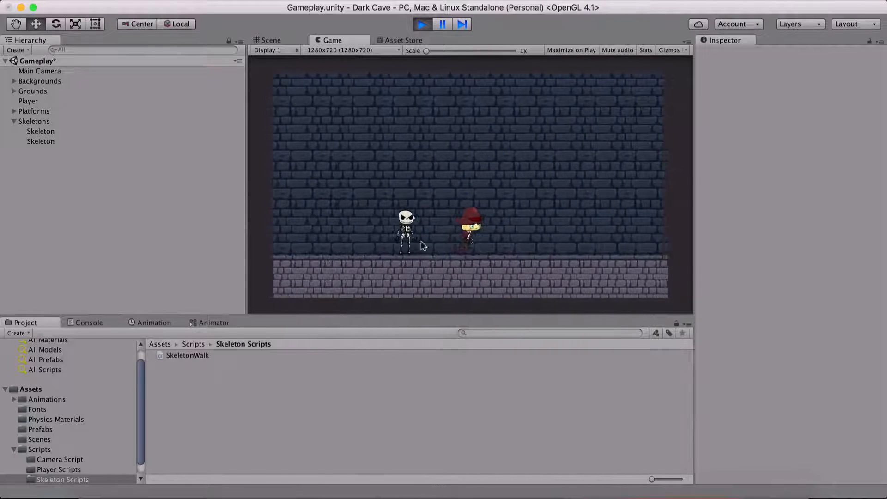
{"action": "key", "text": "Right"}
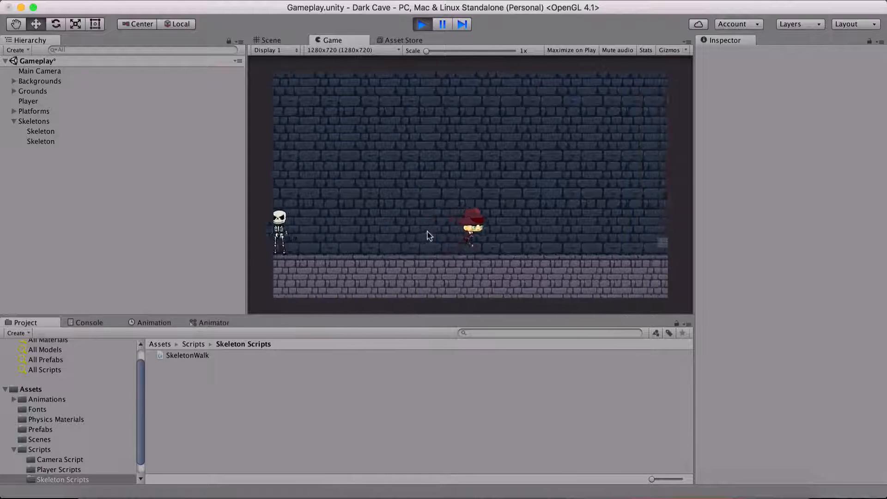
{"action": "key", "text": "Right"}
{"action": "key", "text": "space"}
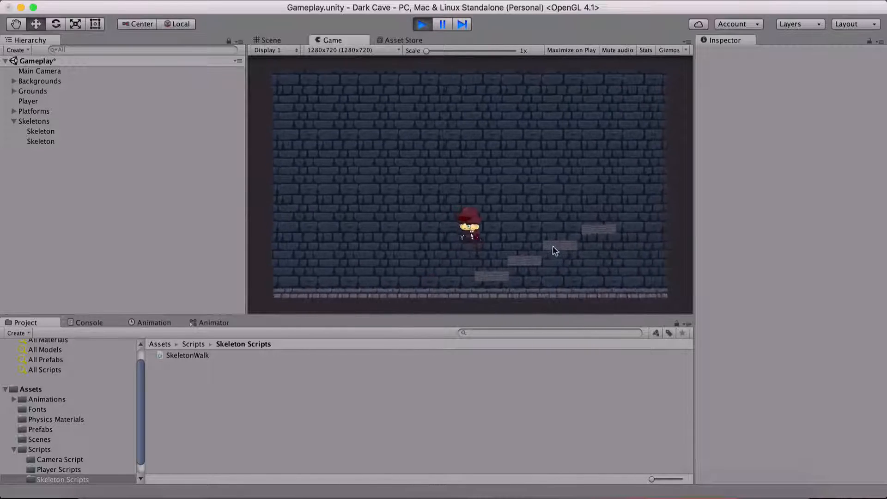
{"action": "key", "text": "Right"}
{"action": "key", "text": "space"}
{"action": "key", "text": "space"}
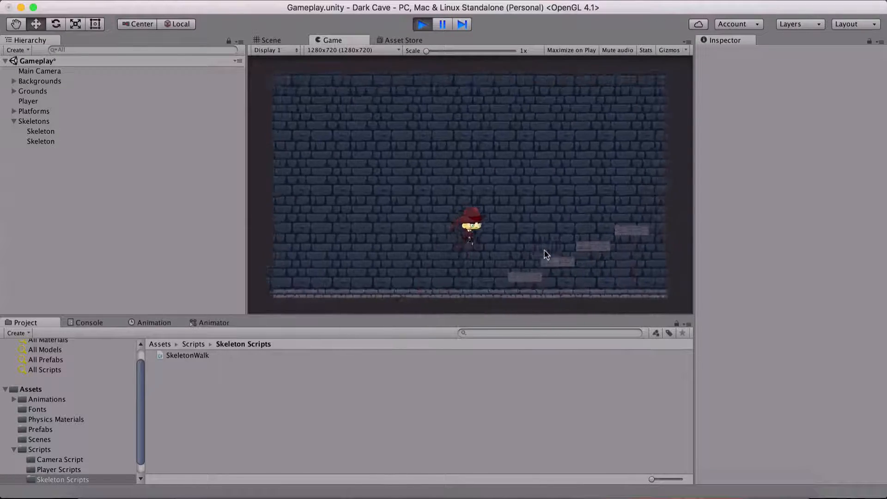
{"action": "key", "text": "Right"}
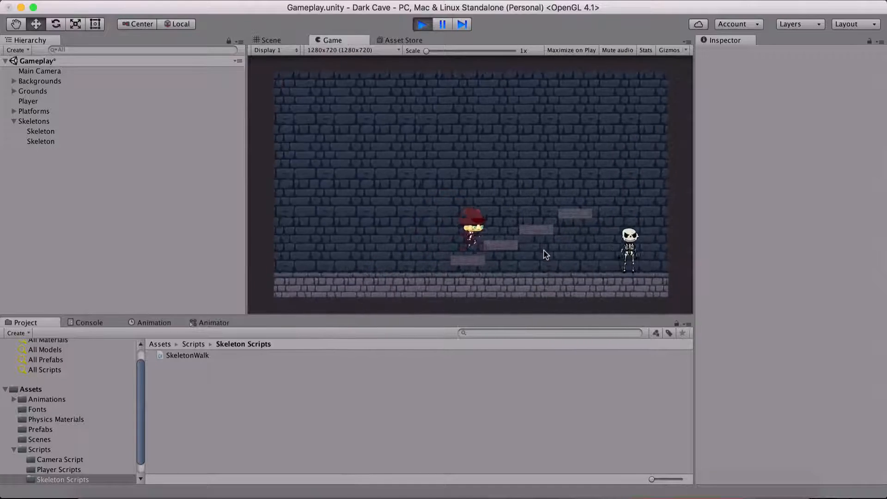
{"action": "key", "text": "space"}
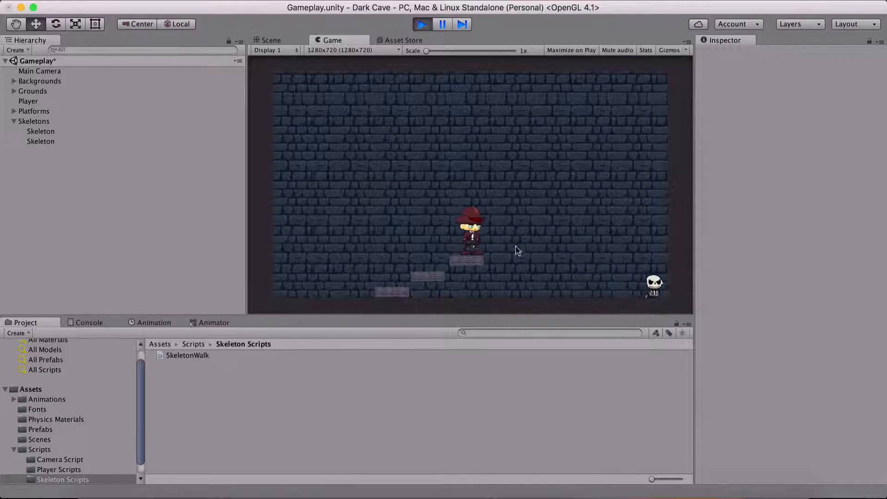
{"action": "left_click", "coordinate": [428, 20]}
Step: Reposition the first staircase's upper platforms, with Platform (1) at X 23.47, Y -2.8, and place the first Skeleton at X 26.12, Y -3.438
{"action": "scroll", "coordinate": [474, 242], "scroll_direction": "down", "scroll_amount": 5}
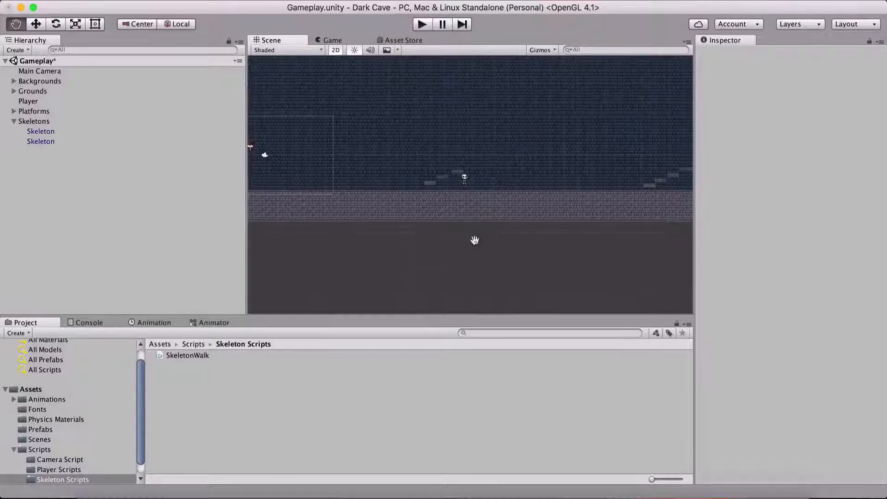
{"action": "scroll", "coordinate": [451, 222], "scroll_direction": "up", "scroll_amount": 8}
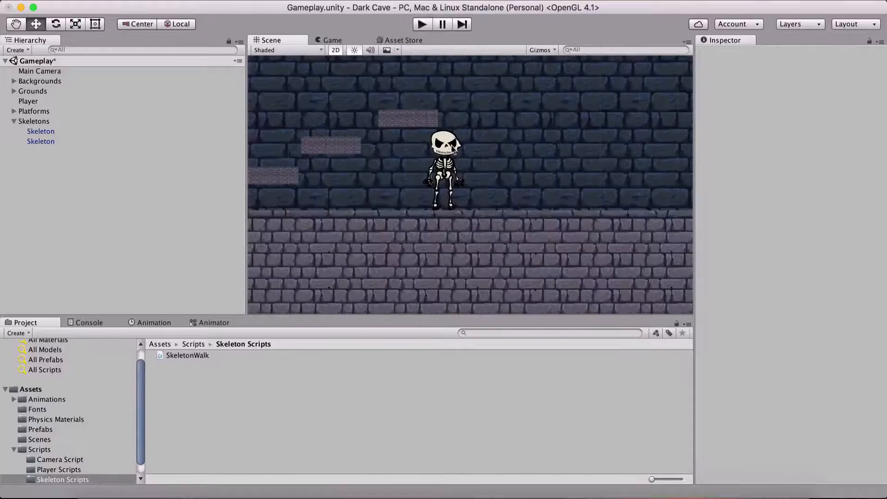
{"action": "left_click", "coordinate": [457, 146]}
{"action": "left_click", "coordinate": [409, 118]}
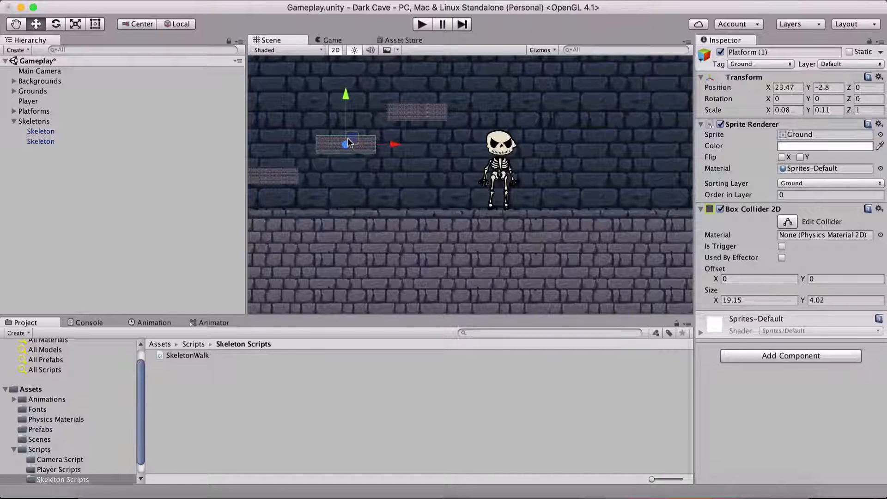
{"action": "left_click", "coordinate": [500, 151]}
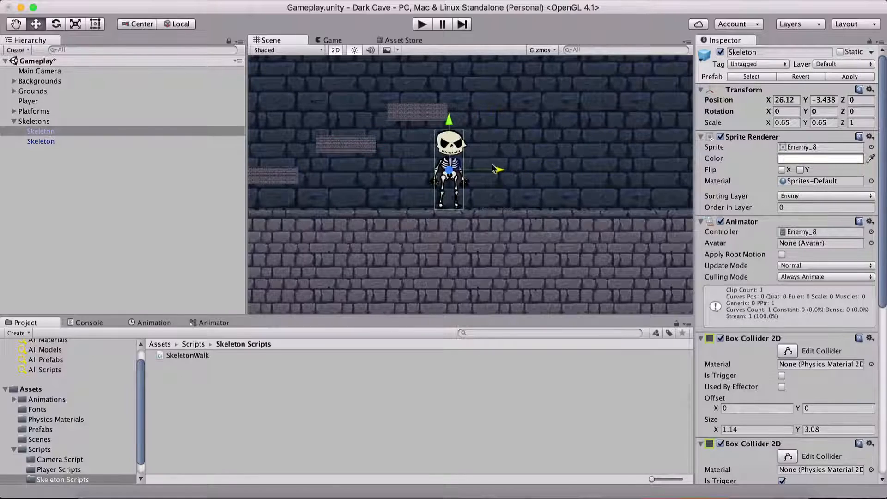
Step: Move the second Skeleton farther from the second staircase, to X 64.32, Y -3.34
{"action": "scroll", "coordinate": [590, 206], "scroll_direction": "up", "scroll_amount": 5}
{"action": "scroll", "coordinate": [586, 202], "scroll_direction": "down", "scroll_amount": 10}
{"action": "middle_click_drag", "start_coordinate": [586, 202], "coordinate": [369, 198]}
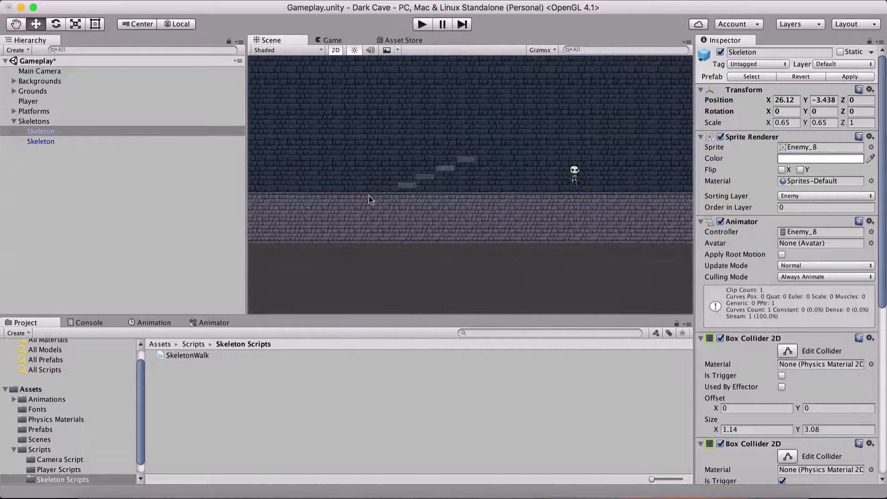
{"action": "scroll", "coordinate": [429, 188], "scroll_direction": "up", "scroll_amount": 3}
{"action": "left_click_drag", "start_coordinate": [668, 173], "coordinate": [678, 173]}
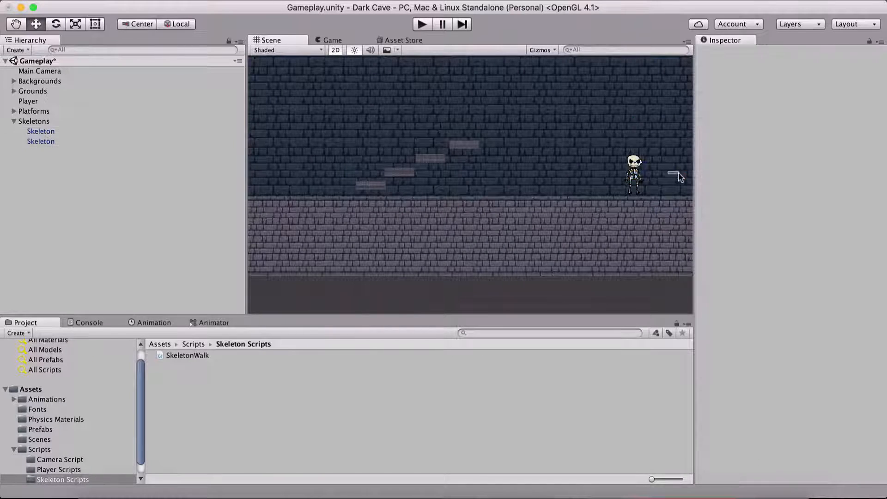
{"action": "left_click", "coordinate": [638, 173]}
{"action": "left_click", "coordinate": [628, 162]}
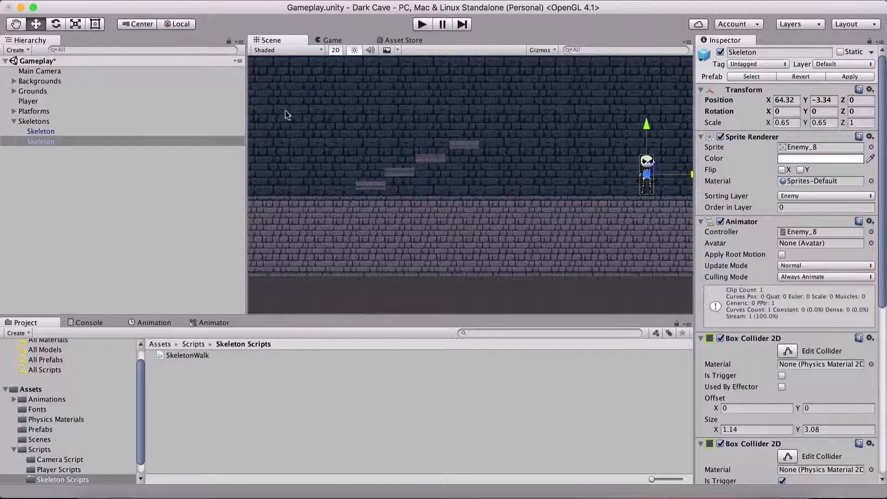
Step: Spread the second staircase's platforms farther apart horizontally, with the lowest, Platform (3), at X 49.54, Y -3.89
{"action": "left_click", "coordinate": [466, 147]}
{"action": "scroll", "coordinate": [471, 148], "scroll_direction": "up", "scroll_amount": 1}
{"action": "scroll", "coordinate": [476, 147], "scroll_direction": "up", "scroll_amount": 2}
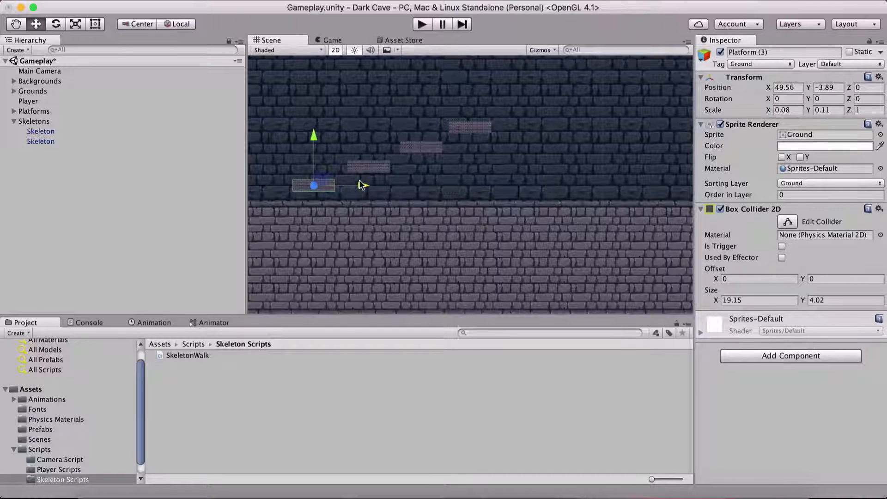
{"action": "scroll", "coordinate": [529, 192], "scroll_direction": "down", "scroll_amount": 5}
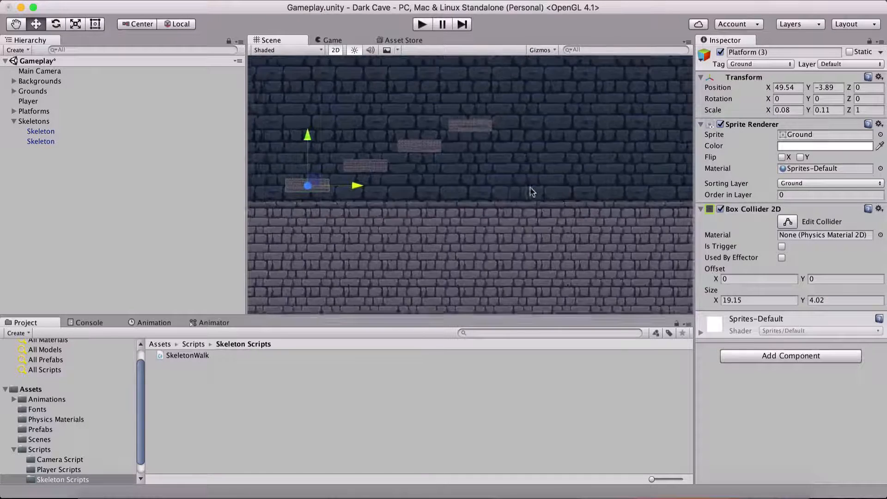
Step: Save the scene, run the game and walk the player toward the first staircase to test the new platform spacing
{"action": "left_click", "coordinate": [423, 25]}
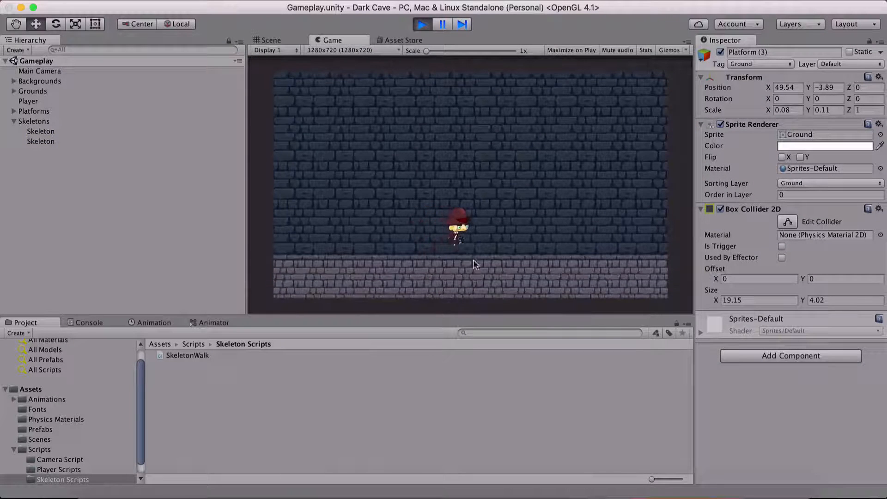
{"action": "key", "text": "Right"}
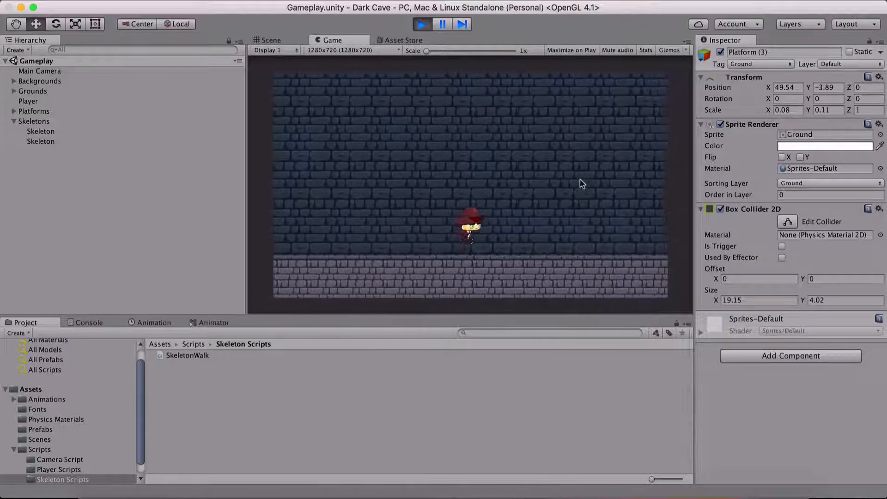